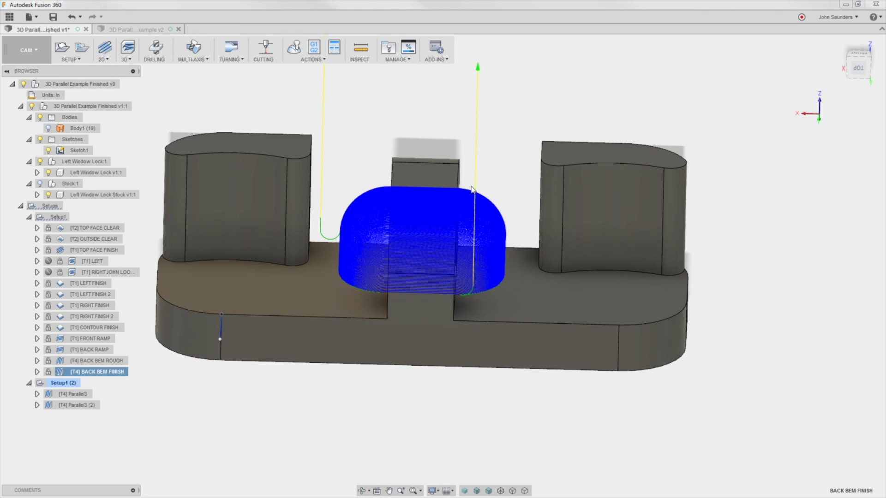
# Examine the back finishing toolpath and the two Parallel toolpaths of the finished example part from several angles
pyautogui.keyDown('shift'); pyautogui.moveTo(232, 413); pyautogui.dragTo(338, 237, button='middle'); pyautogui.keyUp('shift')
pyautogui.keyDown('shift'); pyautogui.moveTo(372, 275); pyautogui.dragTo(421, 280, button='middle'); pyautogui.keyUp('shift')
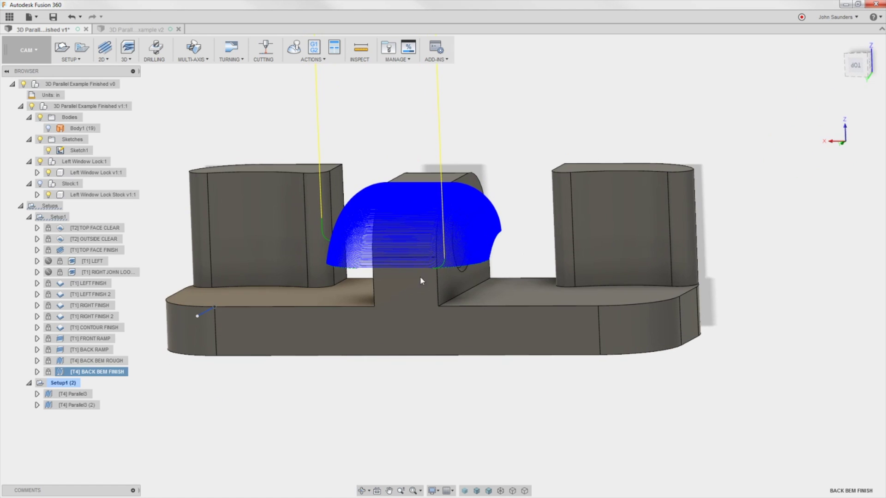
pyautogui.click(65, 399)
pyautogui.keyDown('shift'); pyautogui.moveTo(307, 303); pyautogui.dragTo(257, 288, button='middle'); pyautogui.keyUp('shift')
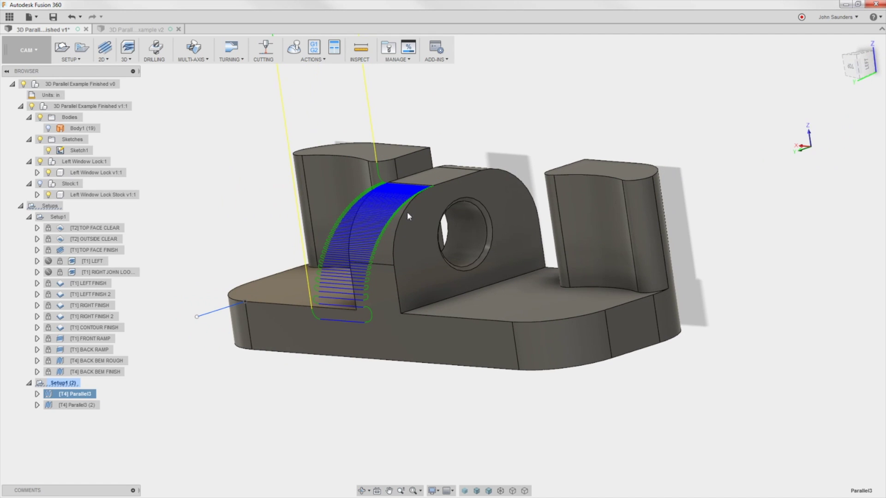
pyautogui.moveTo(379, 271)
pyautogui.keyDown('shift'); pyautogui.mouseDown(button='middle')
pyautogui.moveTo(341, 274)
pyautogui.moveTo(369, 273)
pyautogui.mouseUp(button='middle'); pyautogui.keyUp('shift')
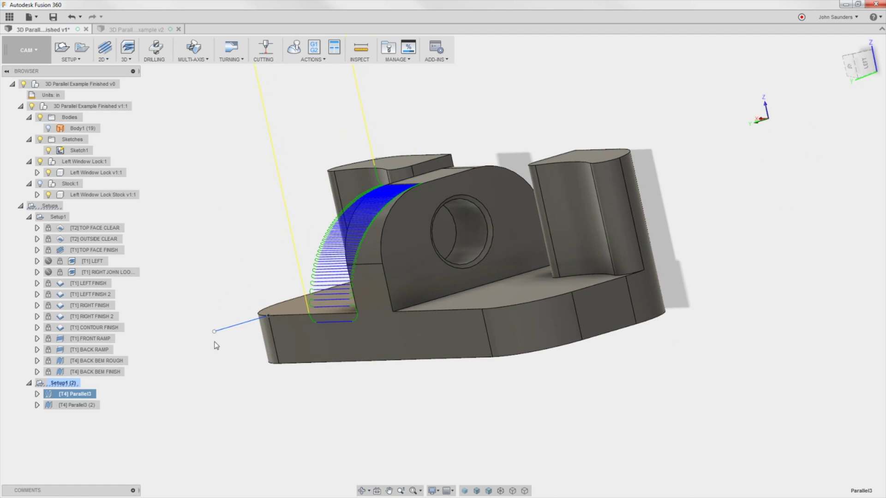
pyautogui.click(81, 406)
pyautogui.keyDown('shift'); pyautogui.moveTo(484, 203); pyautogui.dragTo(511, 199, button='middle'); pyautogui.keyUp('shift')
pyautogui.keyDown('shift'); pyautogui.moveTo(397, 216); pyautogui.dragTo(446, 226, button='middle'); pyautogui.keyUp('shift')
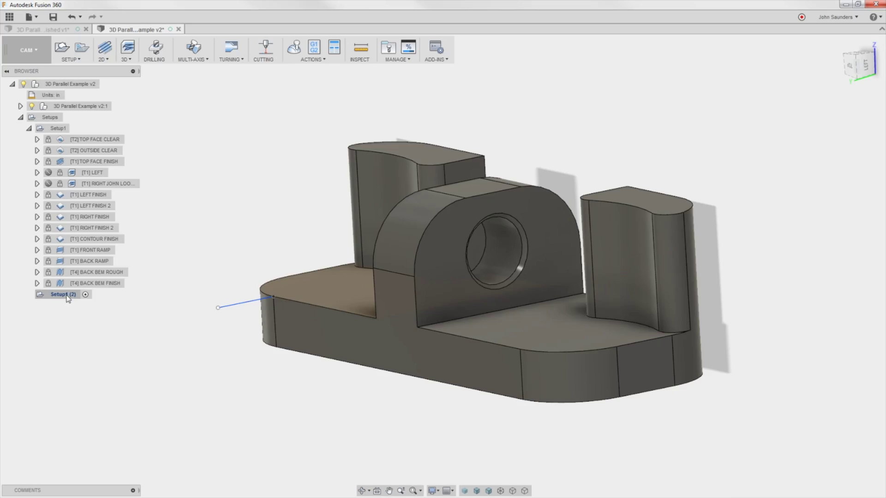
# Create a 3D Parallel toolpath in Setup1 (2) with the preset 3/8" ball endmill and default settings
pyautogui.click(67, 297)
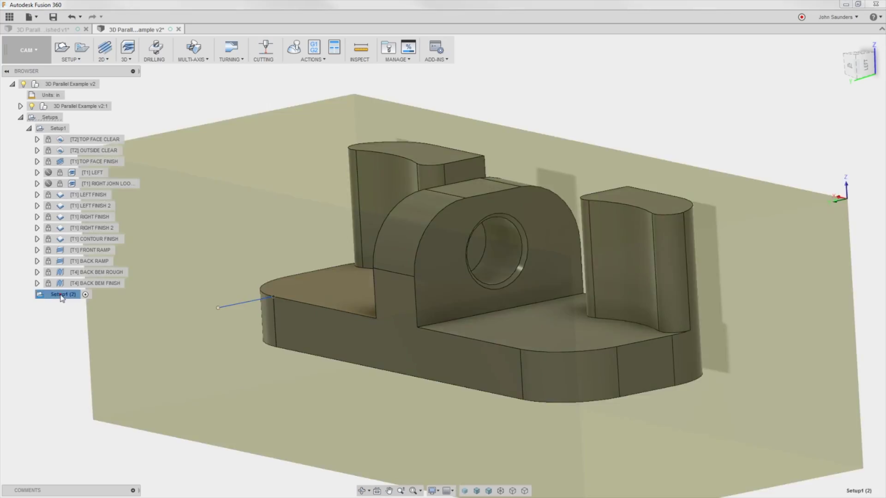
pyautogui.click(127, 62)
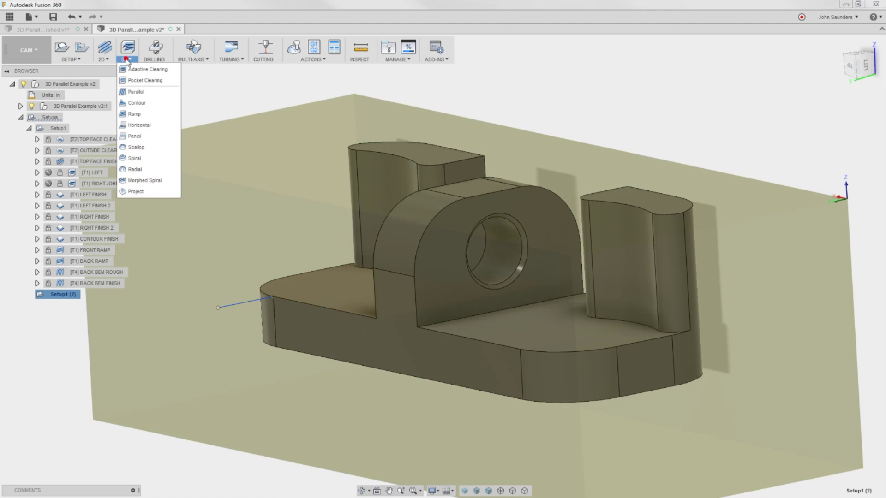
pyautogui.click(137, 93)
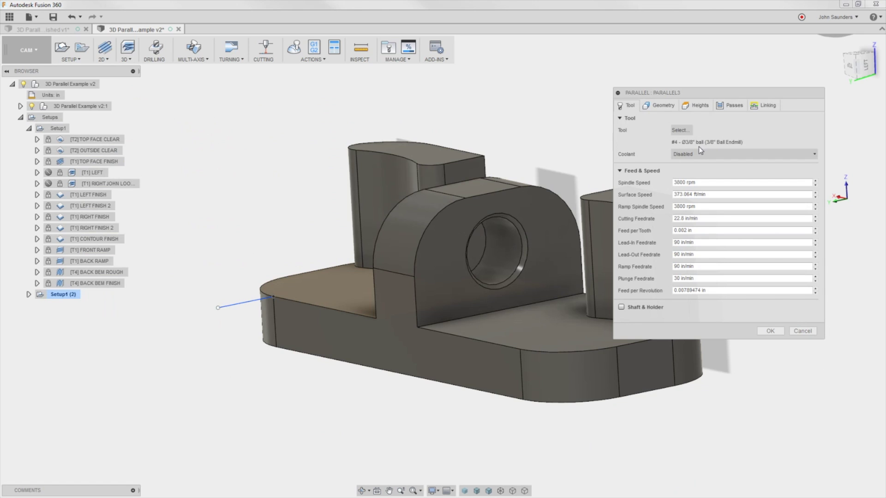
pyautogui.click(770, 332)
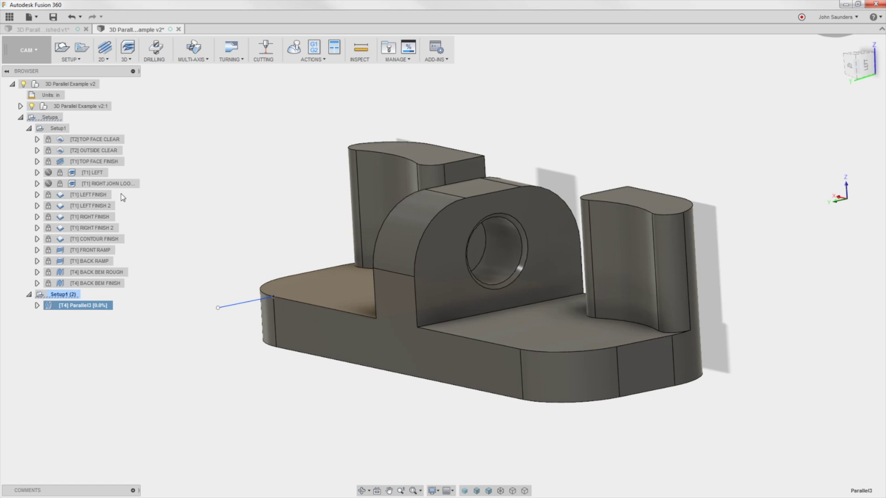
pyautogui.moveTo(252, 164)
pyautogui.keyDown('shift'); pyautogui.mouseDown(button='middle')
pyautogui.moveTo(235, 165)
pyautogui.moveTo(262, 190)
pyautogui.moveTo(241, 168)
pyautogui.moveTo(240, 179)
pyautogui.mouseUp(button='middle'); pyautogui.keyUp('shift')
pyautogui.scroll(-2, 253, 214)
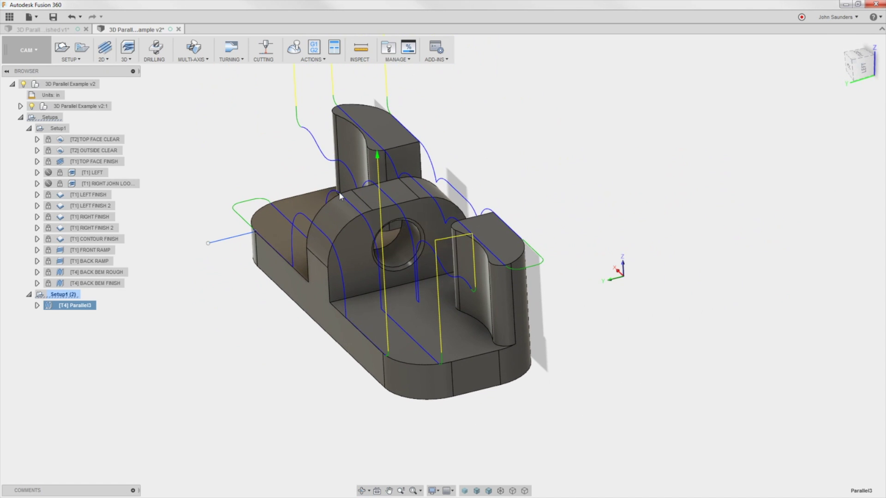
# Set the Parallel toolpath's stepover to .05 in, regenerate it and inspect the passes over the part
pyautogui.rightClick(94, 308)
pyautogui.click(99, 303)
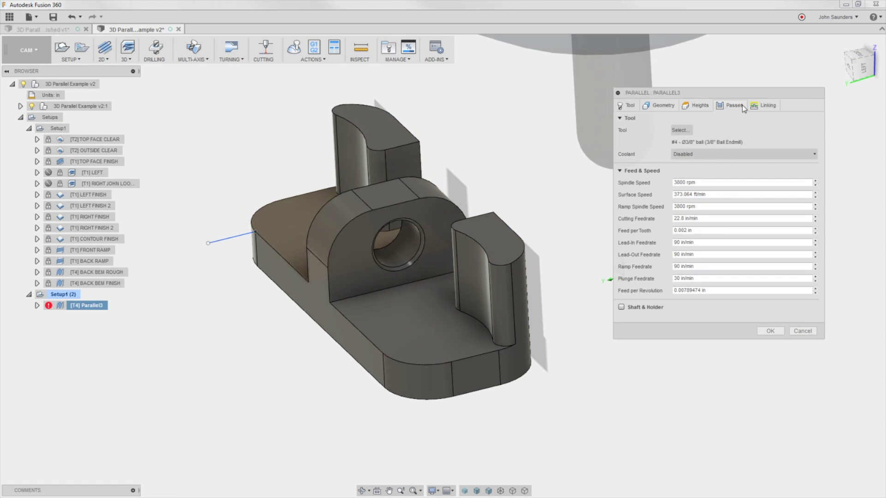
pyautogui.click(742, 107)
pyautogui.doubleClick(768, 201)
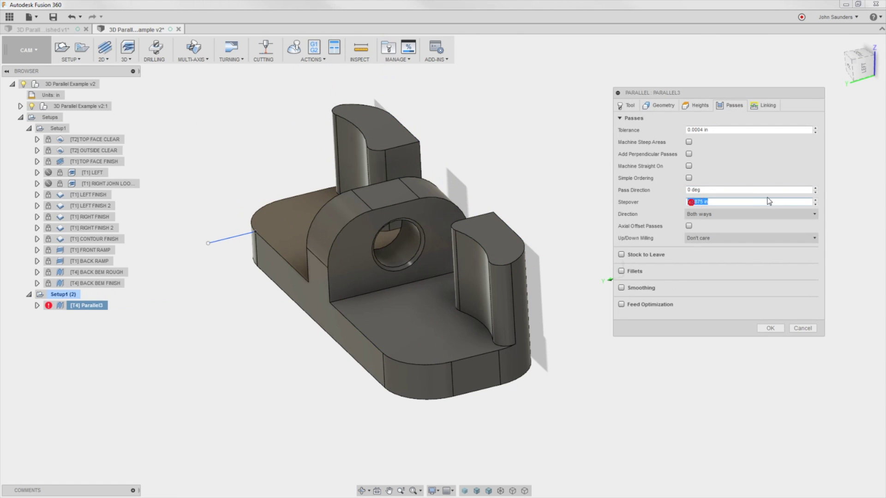
pyautogui.write('.05')
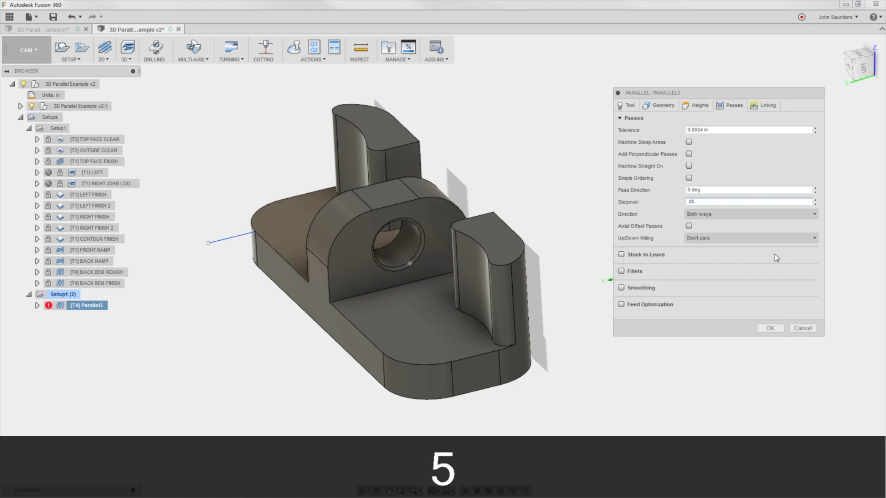
pyautogui.click(770, 328)
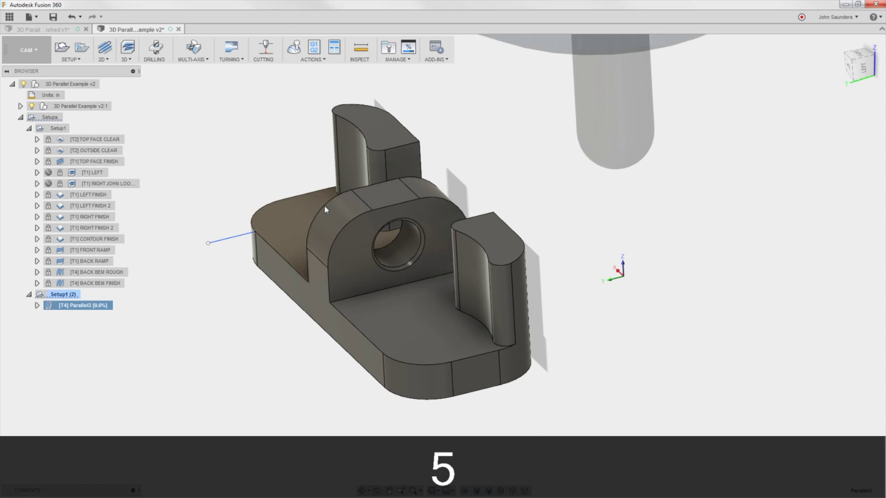
pyautogui.scroll(3, 413, 235)
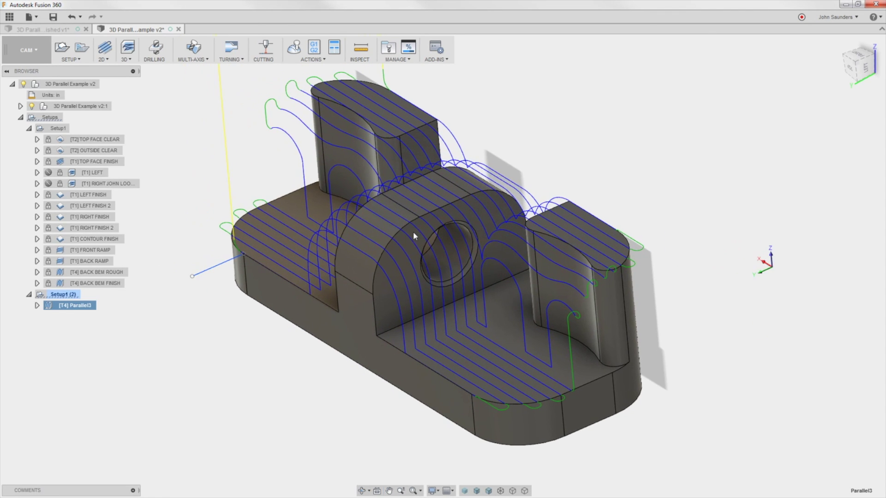
pyautogui.keyDown('shift'); pyautogui.moveTo(413, 231); pyautogui.dragTo(382, 220, button='middle'); pyautogui.keyUp('shift')
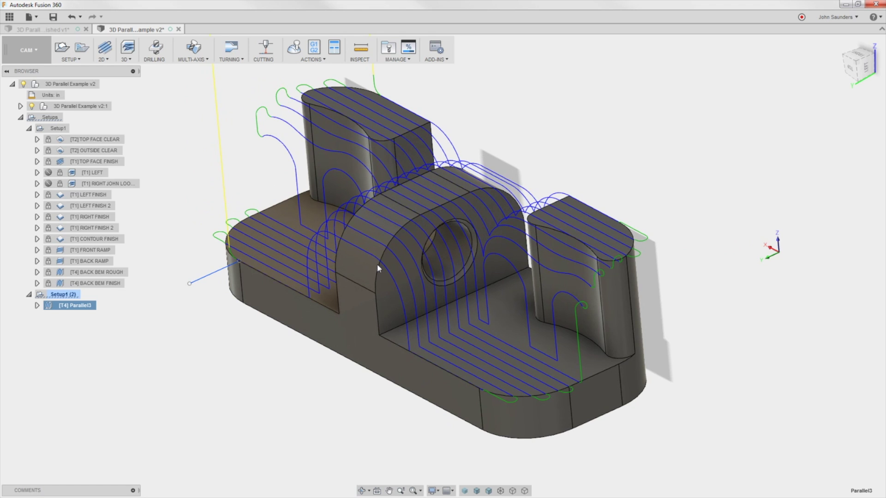
pyautogui.keyDown('shift'); pyautogui.moveTo(291, 250); pyautogui.dragTo(413, 219, button='middle'); pyautogui.keyUp('shift')
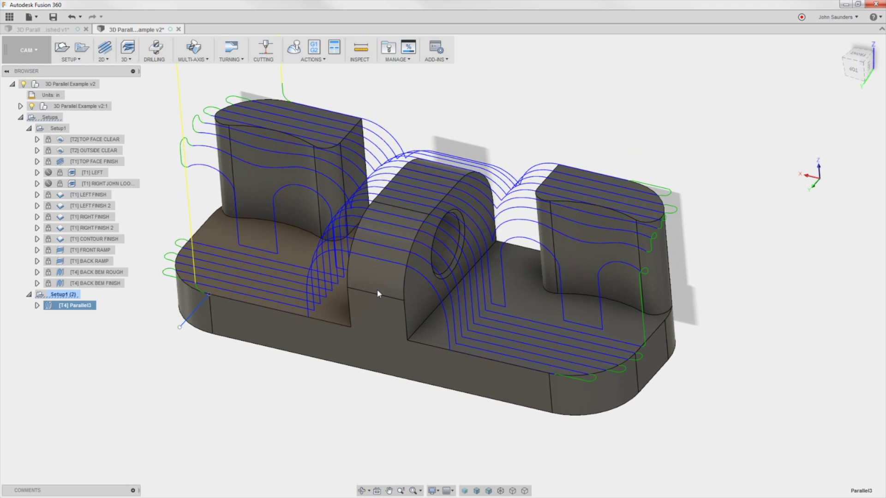
# Set the Parallel toolpath's machining boundary to Selection, using the chain at the lower edge of the central lug's curved face
pyautogui.rightClick(76, 309)
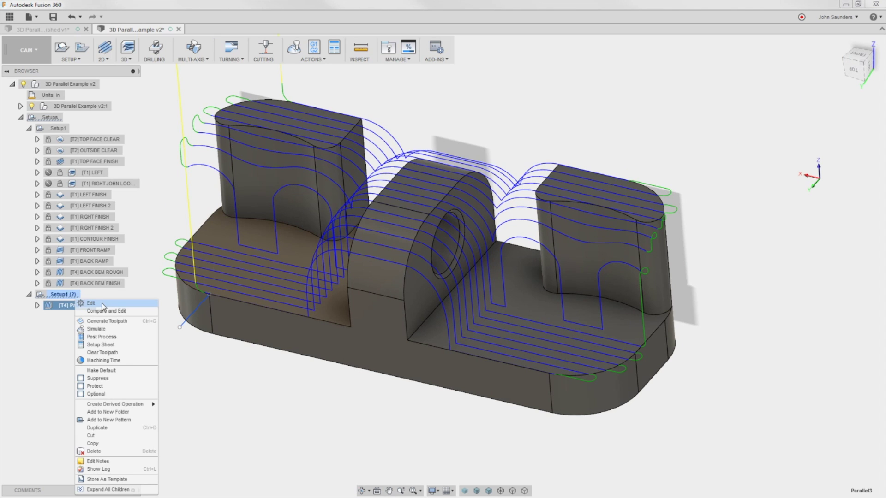
pyautogui.click(101, 303)
pyautogui.click(661, 107)
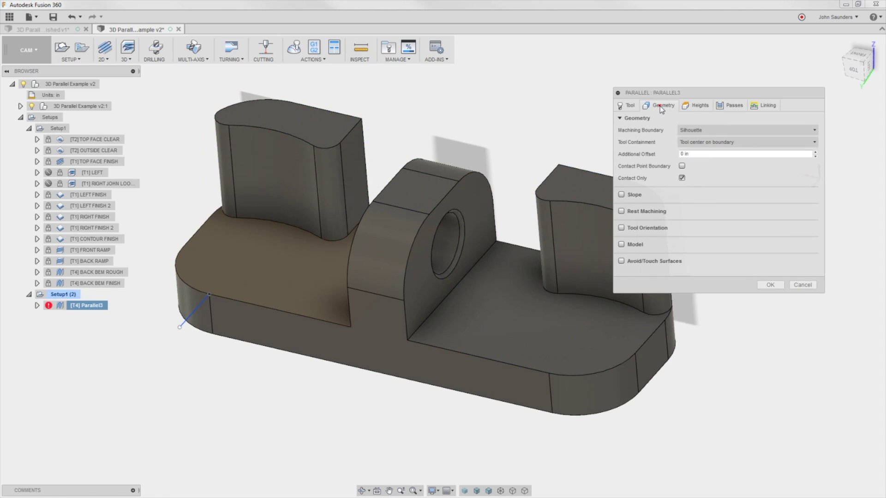
pyautogui.click(693, 130)
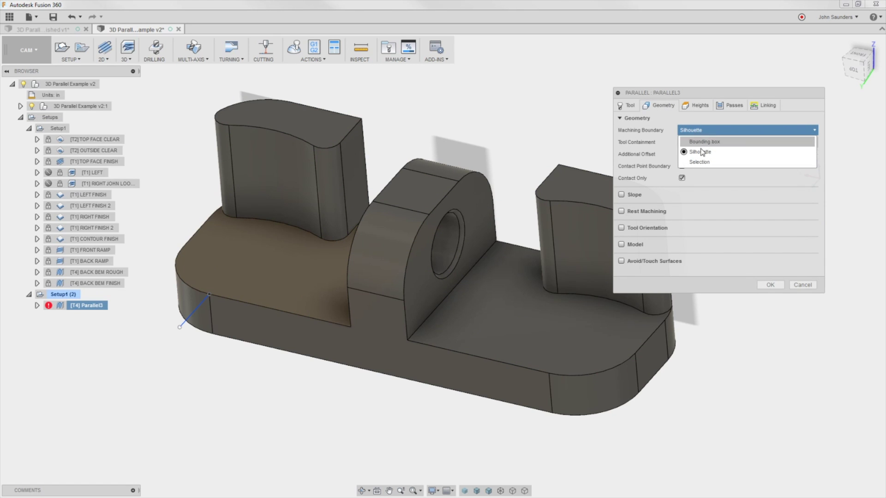
pyautogui.click(705, 164)
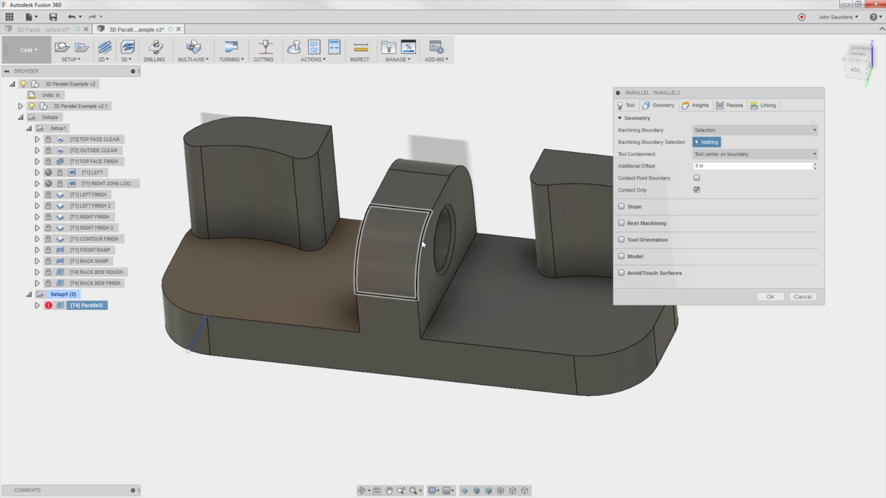
pyautogui.click(393, 296)
pyautogui.keyDown('shift'); pyautogui.moveTo(490, 143); pyautogui.dragTo(477, 158, button='middle'); pyautogui.keyUp('shift')
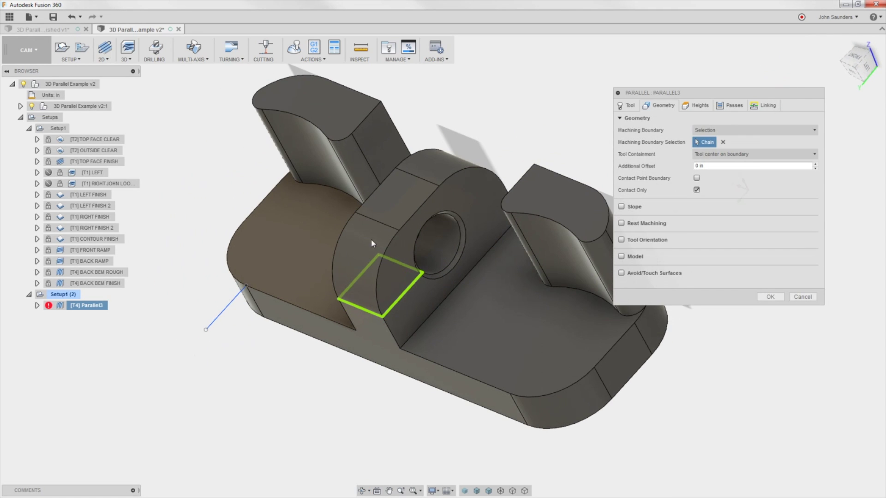
pyautogui.click(771, 297)
pyautogui.keyDown('shift'); pyautogui.moveTo(346, 311); pyautogui.dragTo(353, 272, button='middle'); pyautogui.keyUp('shift')
pyautogui.keyDown('shift'); pyautogui.moveTo(346, 224); pyautogui.dragTo(390, 206, button='middle'); pyautogui.keyUp('shift')
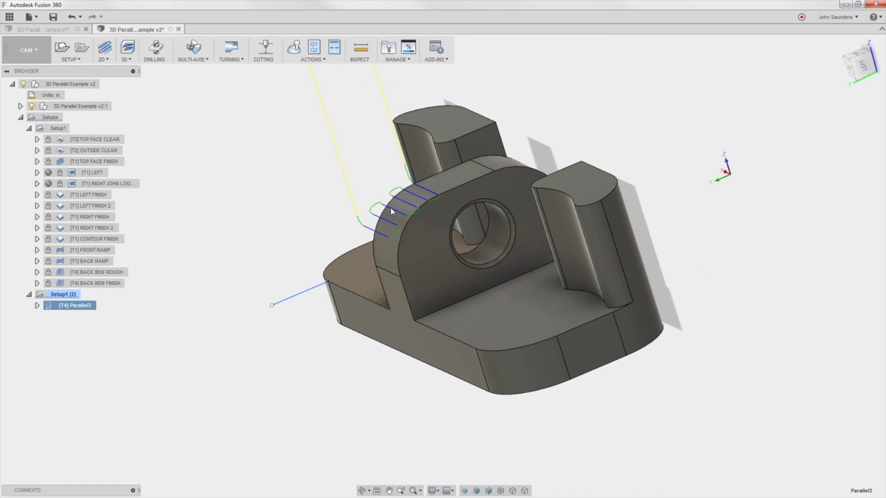
# Simulate the Parallel toolpath with its points shown and examine from the left view where the ball endmill touches the curved face
pyautogui.click(296, 48)
pyautogui.click(679, 164)
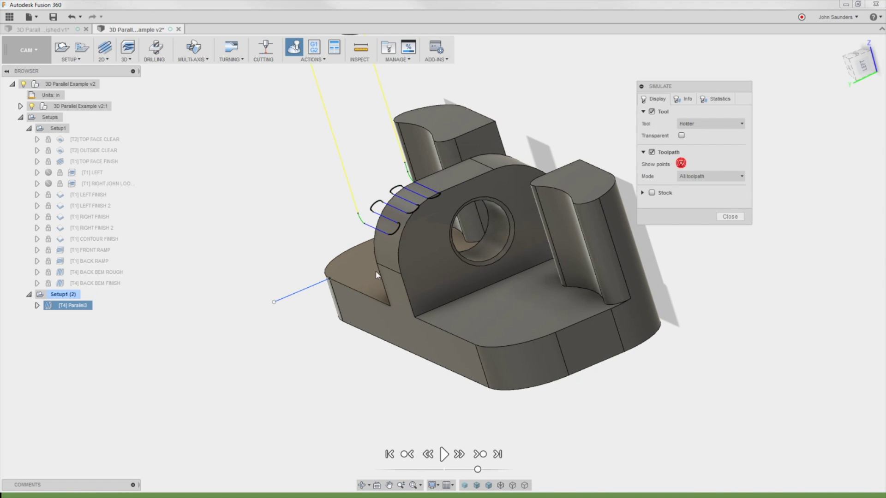
pyautogui.scroll(10, 390, 233)
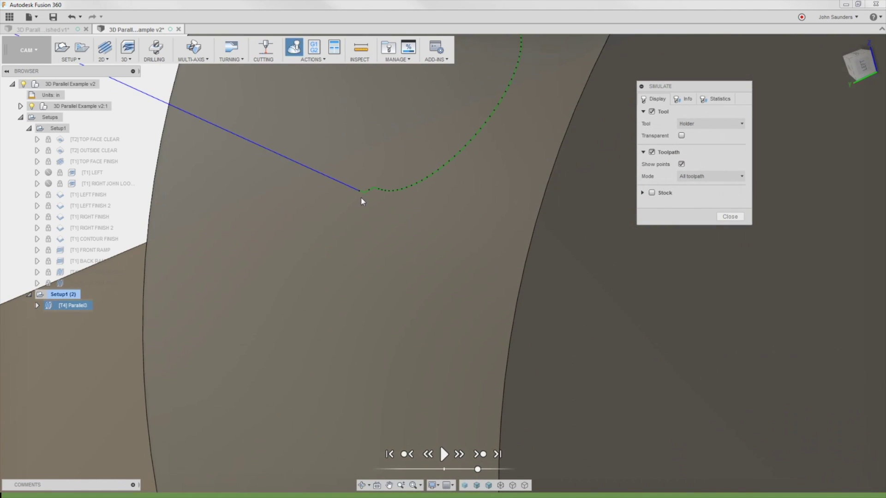
pyautogui.scroll(-10, 585, 213)
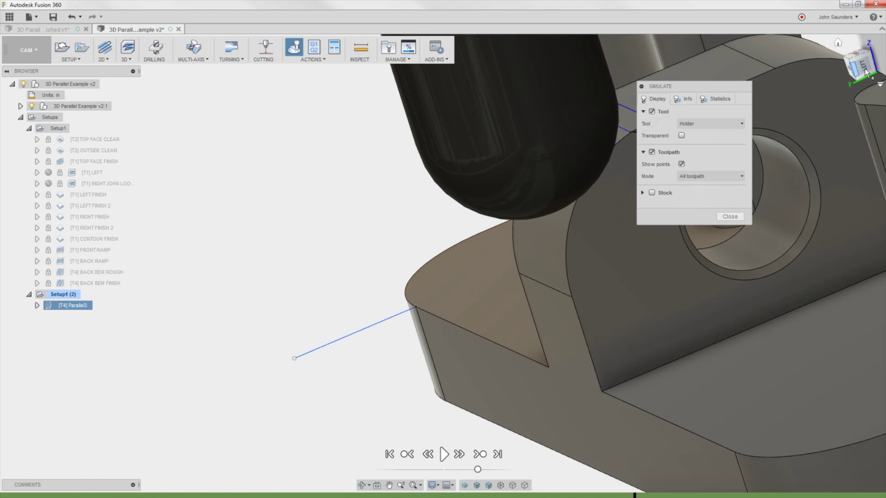
pyautogui.click(865, 71)
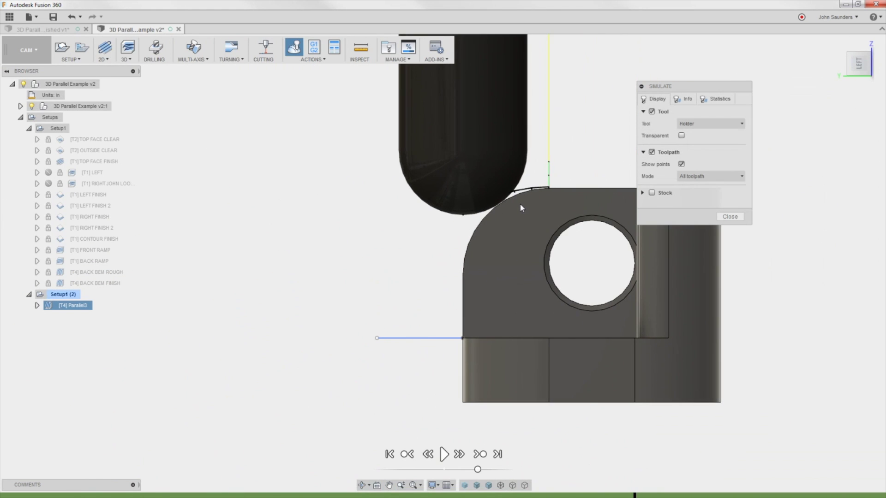
pyautogui.keyDown('shift'); pyautogui.moveTo(520, 204); pyautogui.dragTo(519, 226, button='middle'); pyautogui.keyUp('shift')
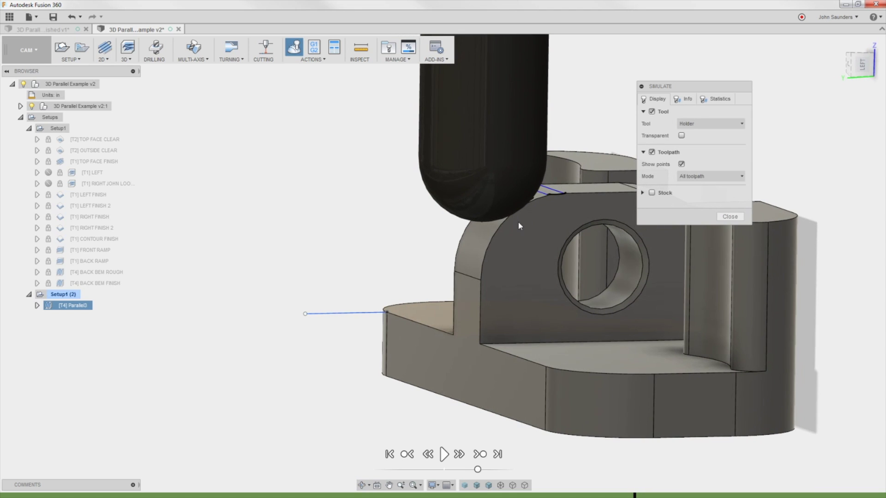
pyautogui.click(729, 217)
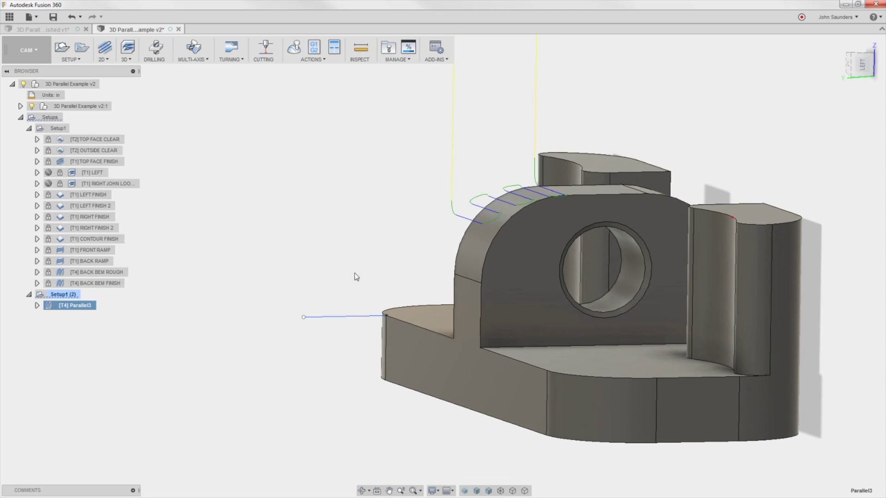
# Enable Contact Point Boundary for the Parallel toolpath, keeping the tool centered on the boundary, and regenerate it
pyautogui.rightClick(86, 306)
pyautogui.click(99, 305)
pyautogui.click(661, 105)
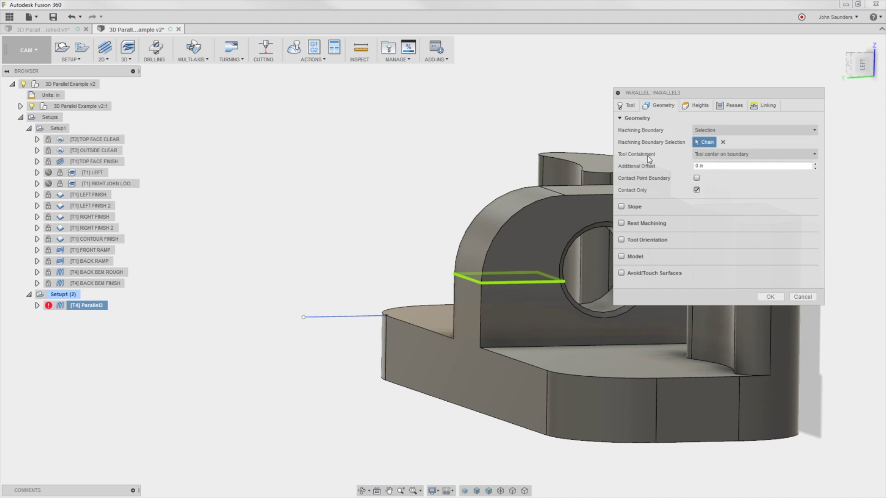
pyautogui.click(861, 65)
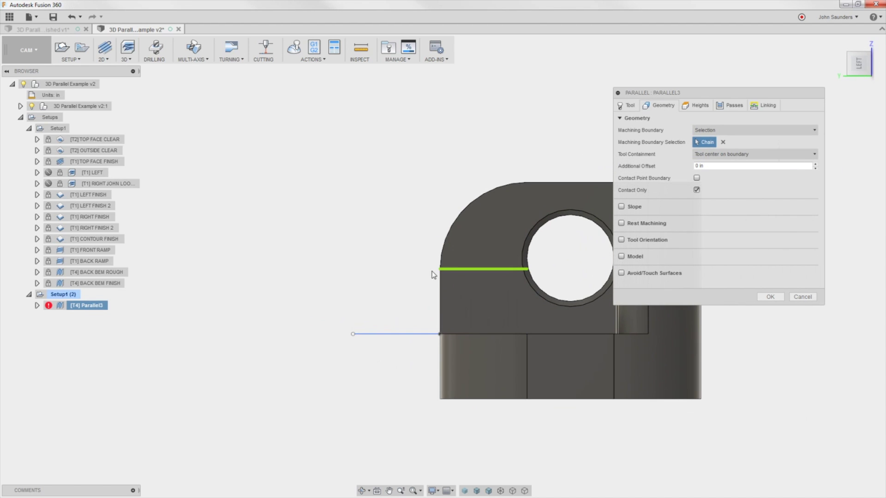
pyautogui.click(440, 269)
pyautogui.click(733, 155)
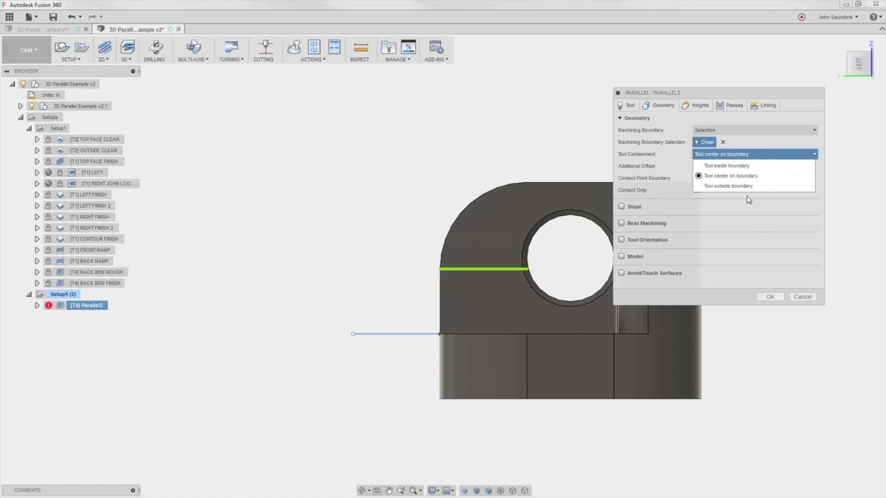
pyautogui.click(741, 156)
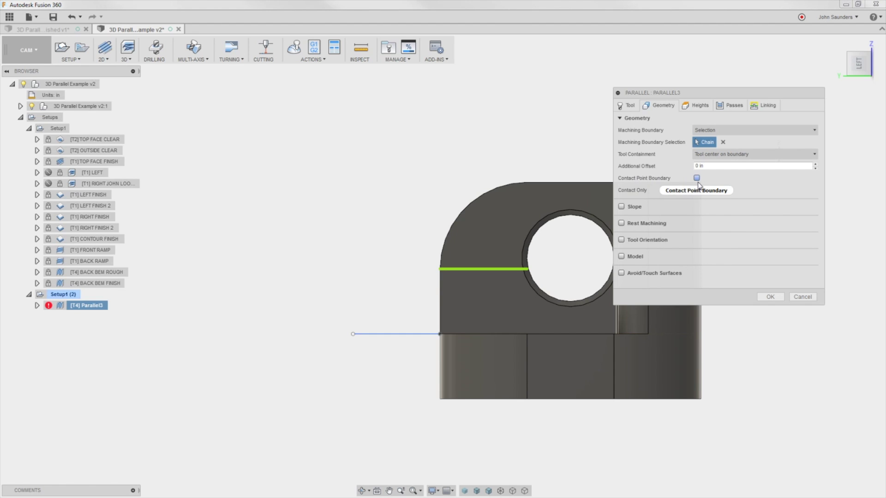
pyautogui.moveTo(696, 180)
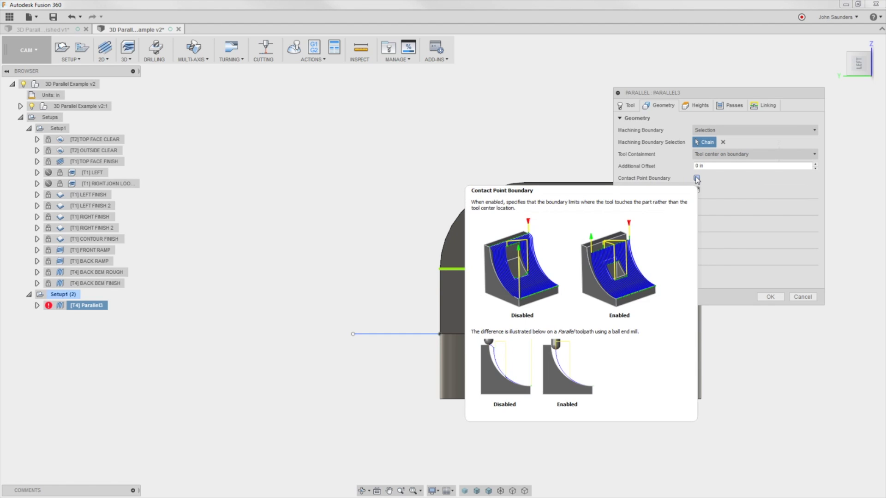
pyautogui.click(770, 297)
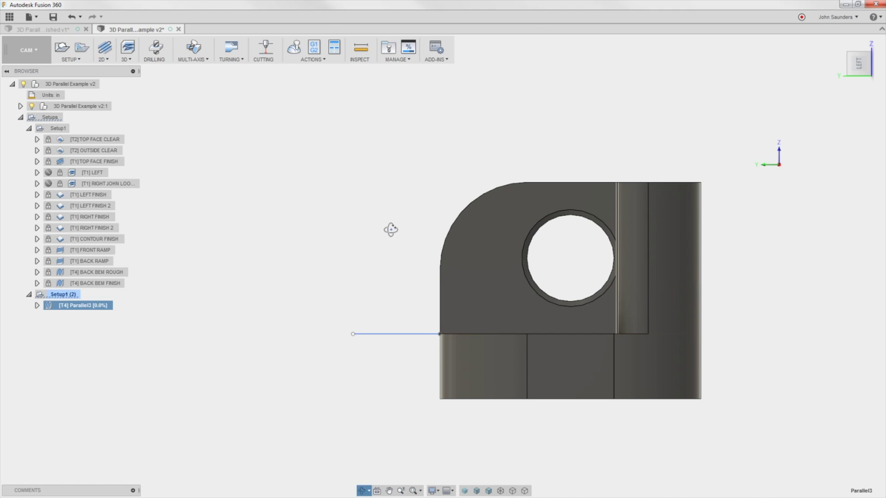
pyautogui.press('F6')
pyautogui.keyDown('shift'); pyautogui.moveTo(477, 237); pyautogui.dragTo(495, 211, button='middle'); pyautogui.keyUp('shift')
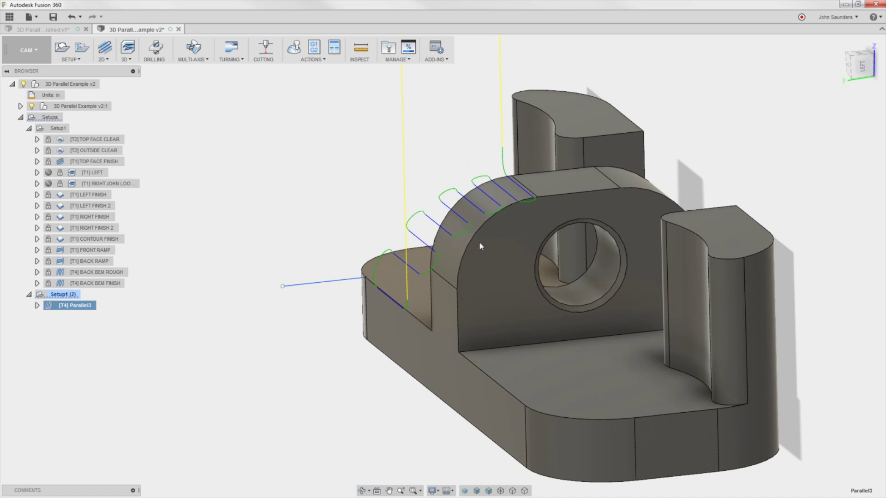
# Simulate the Parallel toolpath again and examine from the left view how low the ball endmill contacts the curved face
pyautogui.keyDown('shift'); pyautogui.moveTo(377, 237); pyautogui.dragTo(333, 226, button='middle'); pyautogui.keyUp('shift')
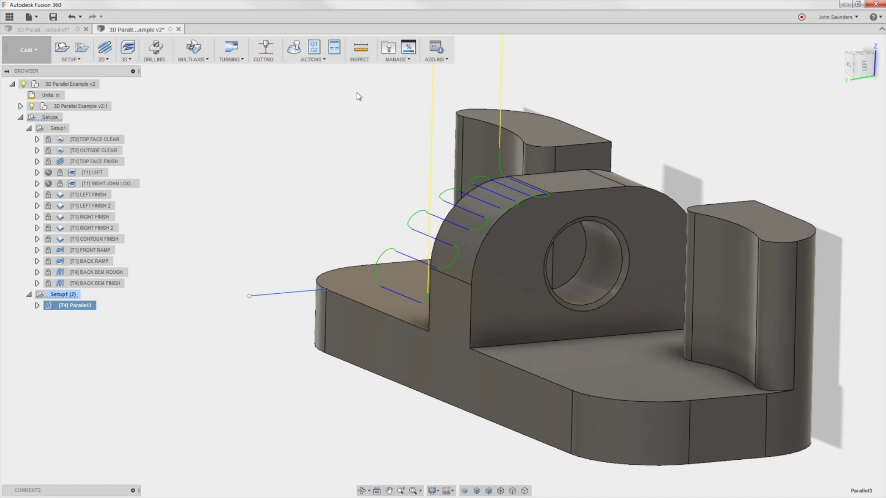
pyautogui.click(293, 46)
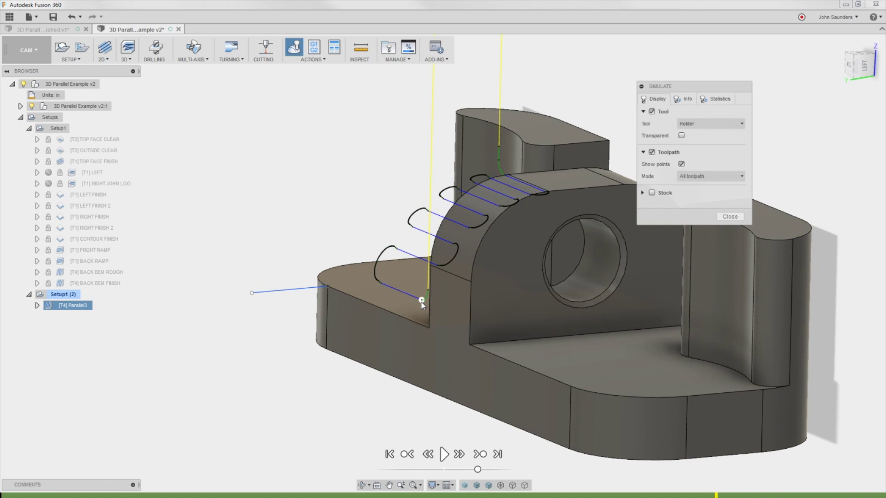
pyautogui.click(862, 65)
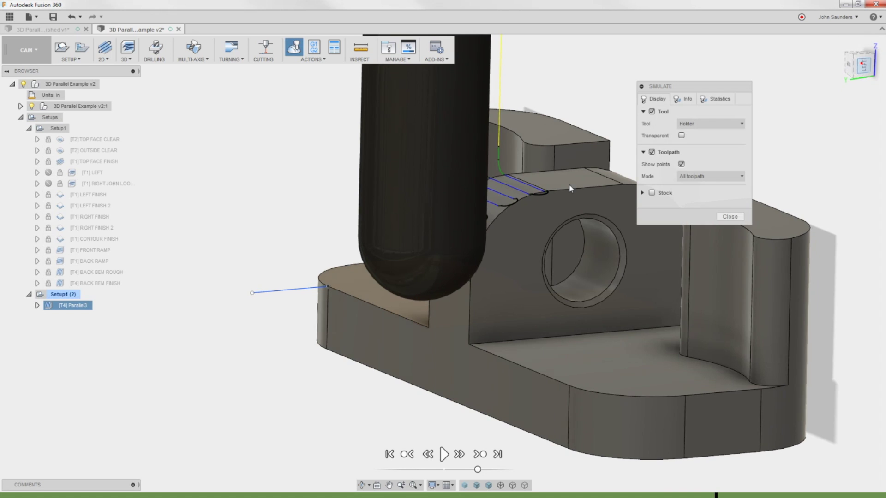
pyautogui.scroll(3, 382, 235)
pyautogui.scroll(-3, 405, 232)
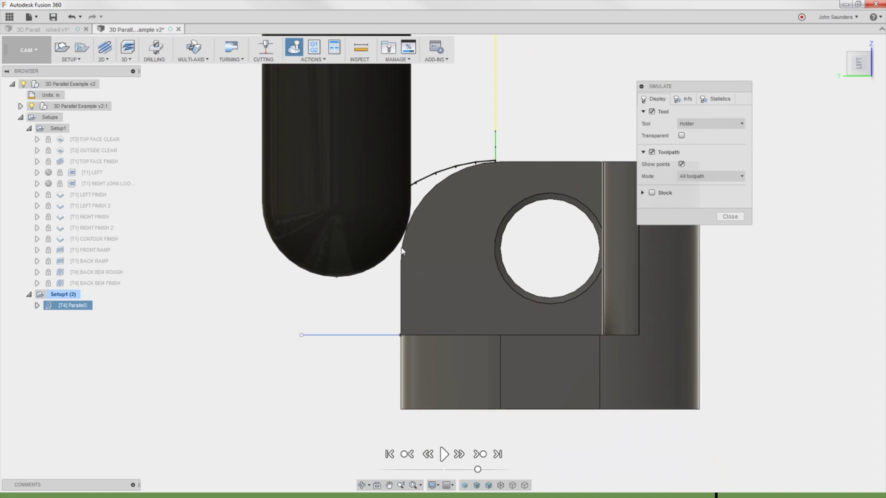
pyautogui.keyDown('shift'); pyautogui.moveTo(405, 232); pyautogui.dragTo(607, 237, button='middle'); pyautogui.keyUp('shift')
pyautogui.click(730, 217)
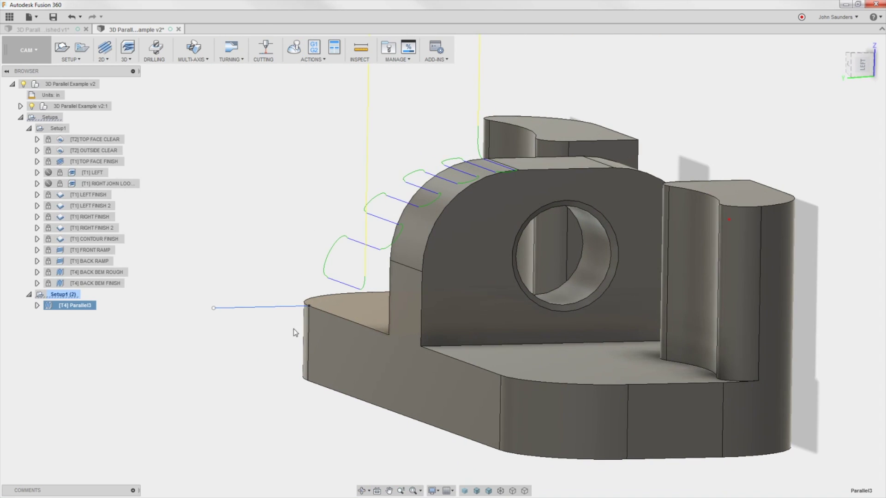
# Set the Parallel toolpath's stepover to 0.005 in and regenerate it
pyautogui.rightClick(83, 309)
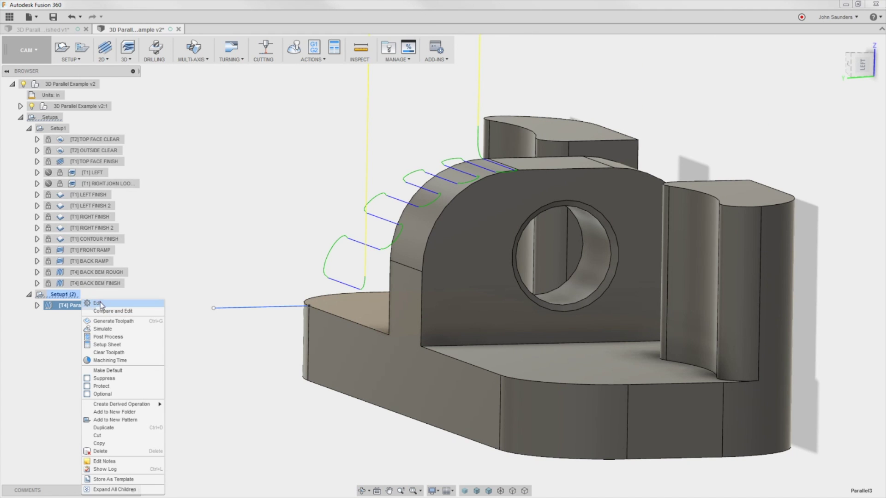
pyautogui.click(97, 303)
pyautogui.click(731, 109)
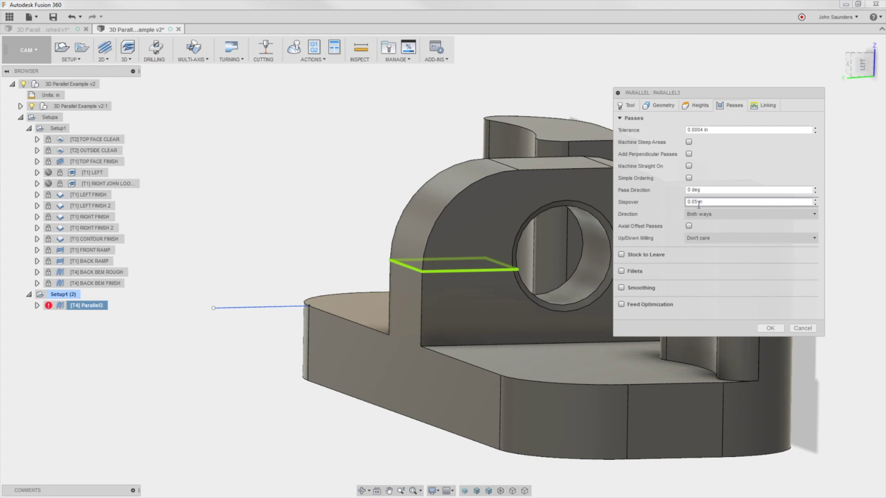
pyautogui.click(698, 203)
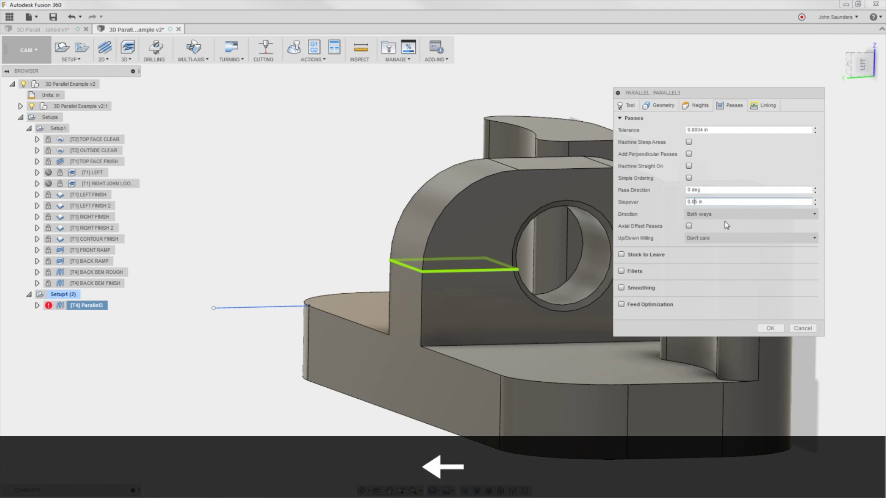
pyautogui.write('0')
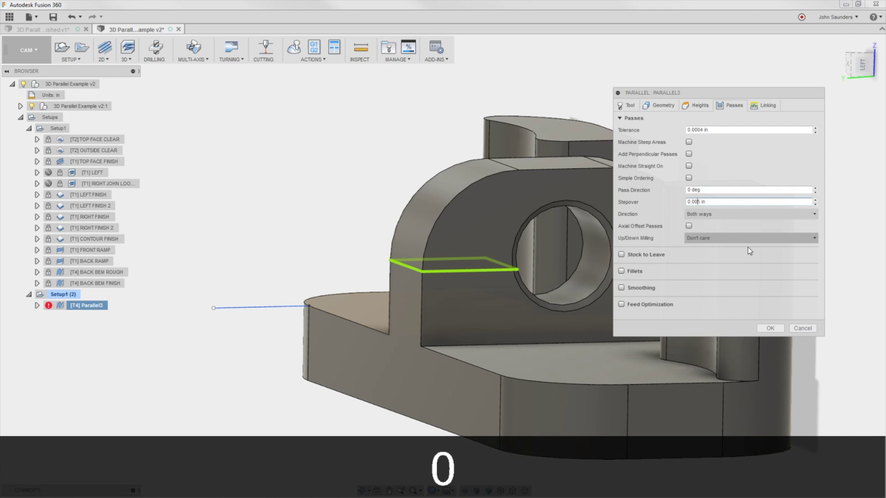
pyautogui.click(778, 328)
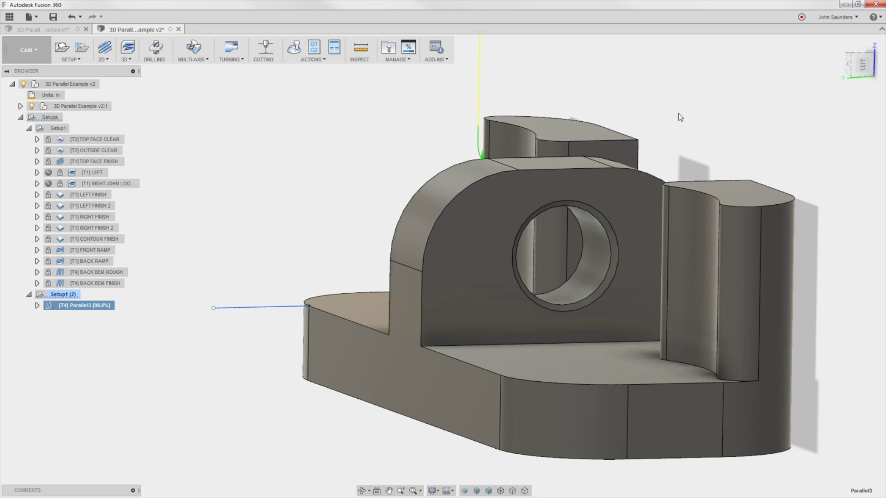
# Simulate the finer Parallel toolpath from the left view with points hidden and faster playback, checking tool contact at the curved face's lower edge
pyautogui.click(861, 65)
pyautogui.click(294, 46)
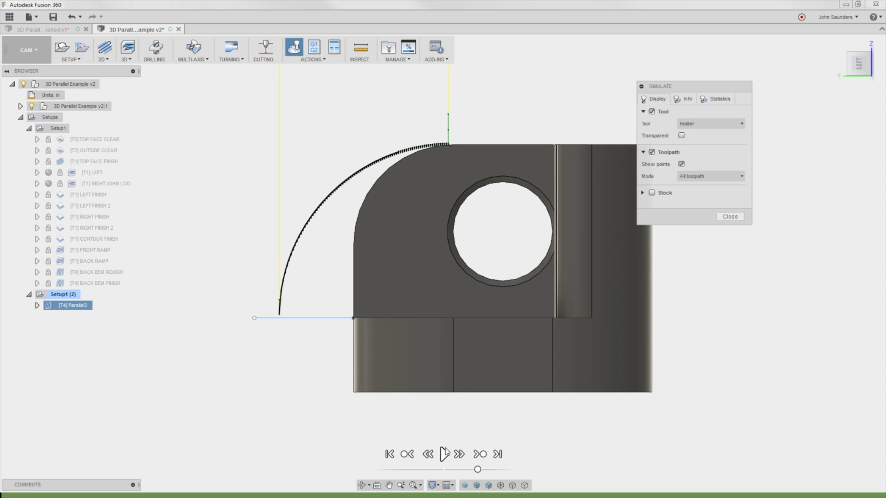
pyautogui.click(681, 164)
pyautogui.click(444, 455)
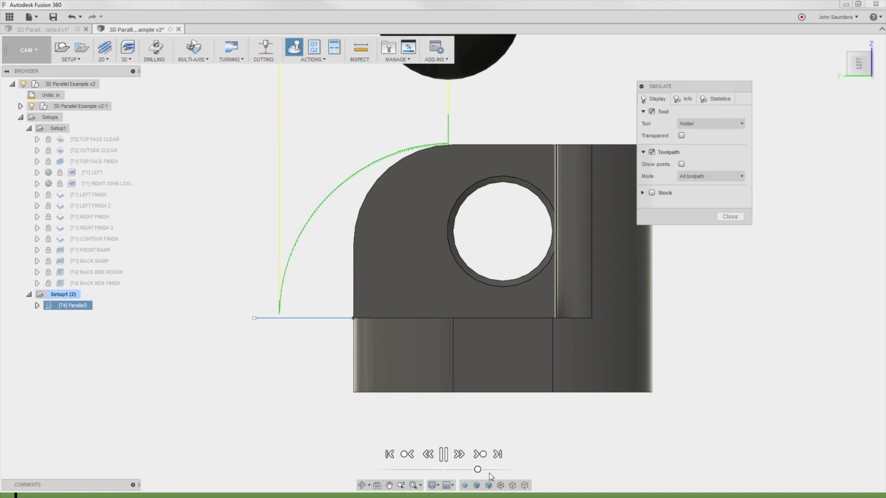
pyautogui.moveTo(477, 470); pyautogui.dragTo(499, 471)
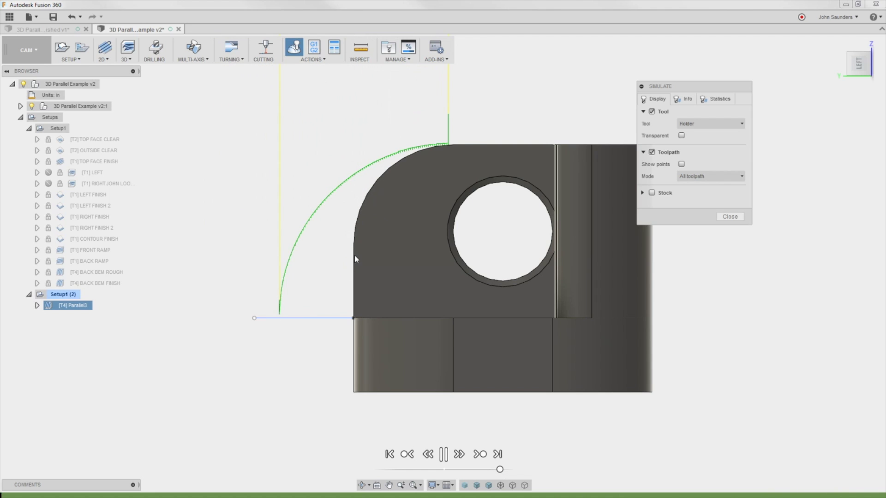
pyautogui.click(275, 316)
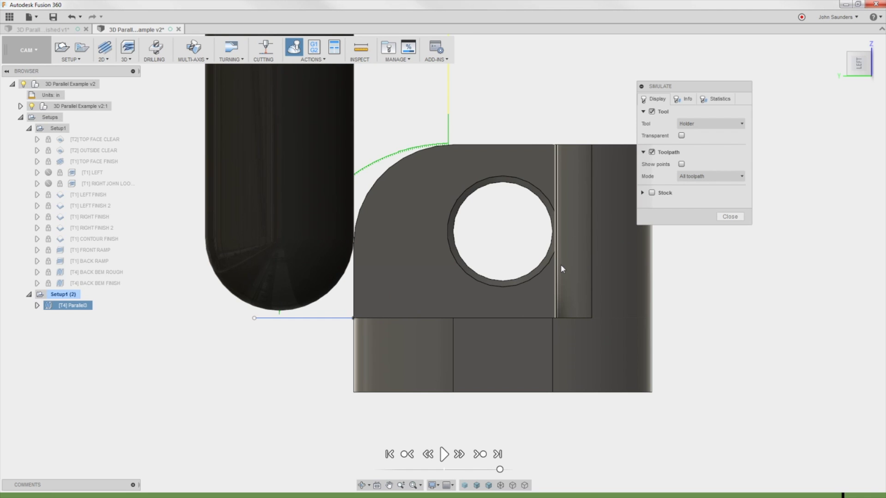
pyautogui.click(729, 217)
pyautogui.keyDown('shift'); pyautogui.moveTo(393, 236); pyautogui.dragTo(468, 246, button='middle'); pyautogui.keyUp('shift')
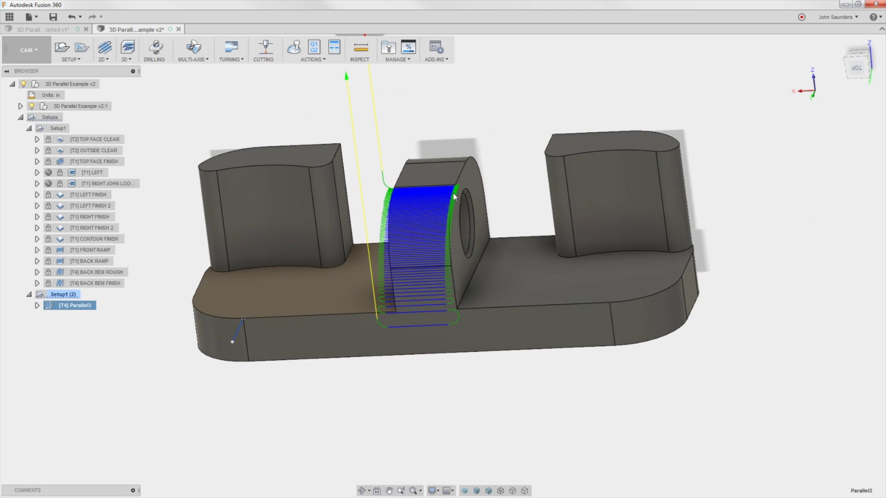
# Inspect the Parallel3 (2) toolpath in the 3D Parallel Example Finished document for comparison, and return to the example document
pyautogui.click(53, 29)
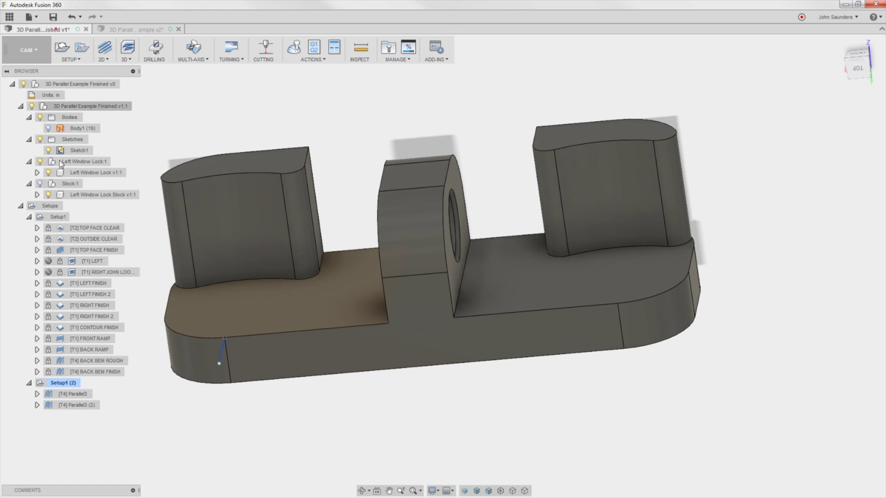
pyautogui.click(76, 405)
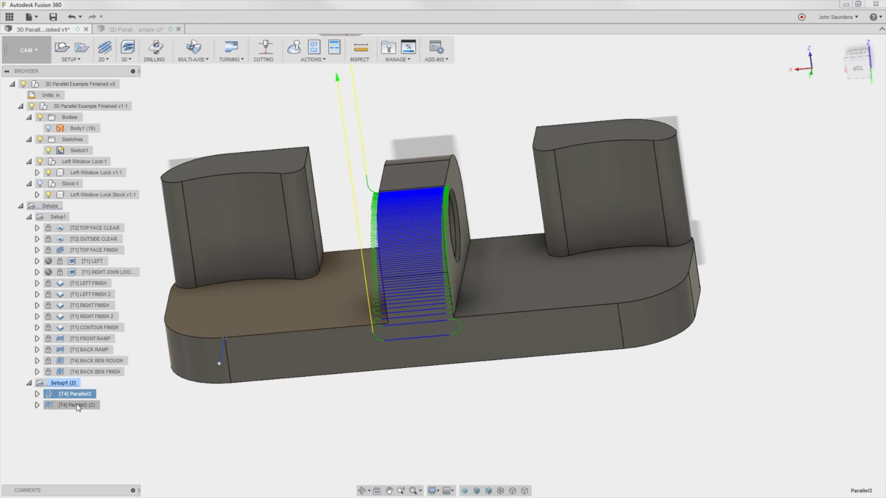
pyautogui.keyDown('shift'); pyautogui.moveTo(425, 193); pyautogui.dragTo(381, 202, button='middle'); pyautogui.keyUp('shift')
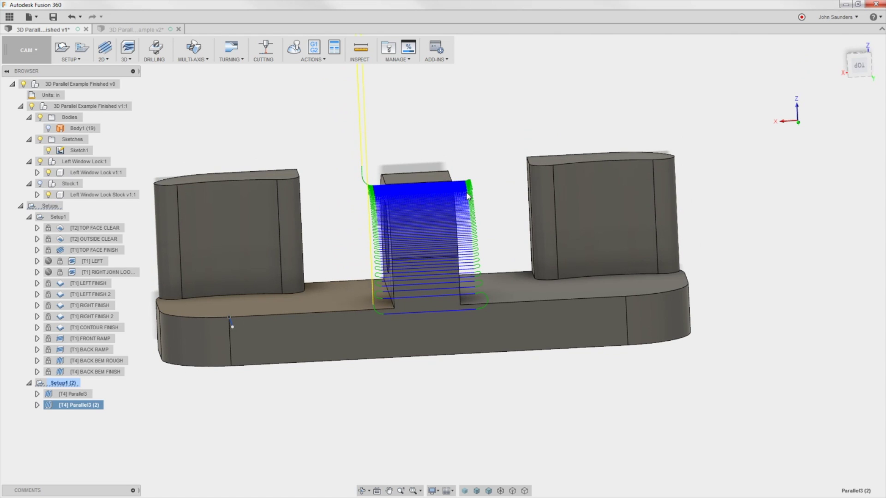
pyautogui.click(127, 29)
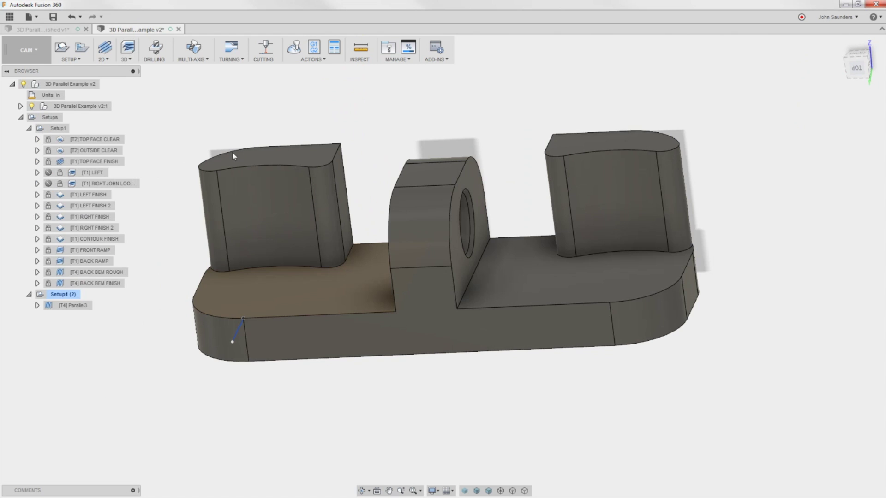
# Review the Parallel toolpath's geometry, passes and linking settings without changing them
pyautogui.click(76, 306)
pyautogui.rightClick(77, 308)
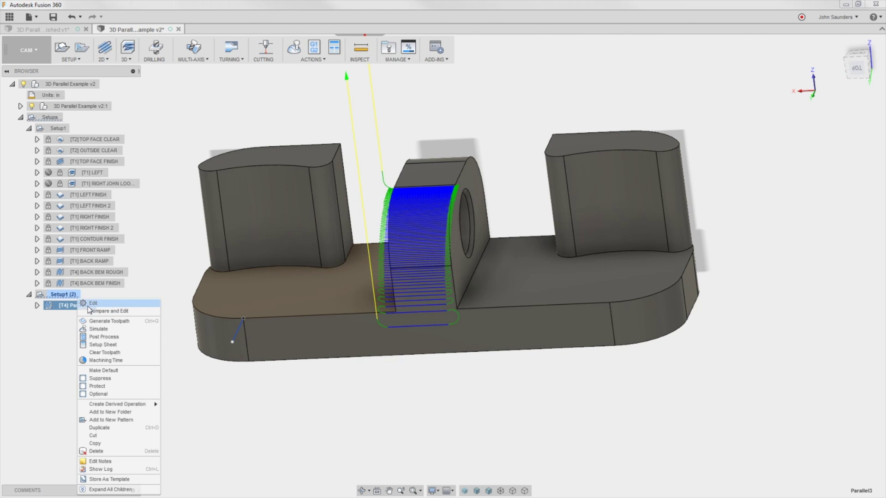
pyautogui.click(92, 304)
pyautogui.click(662, 106)
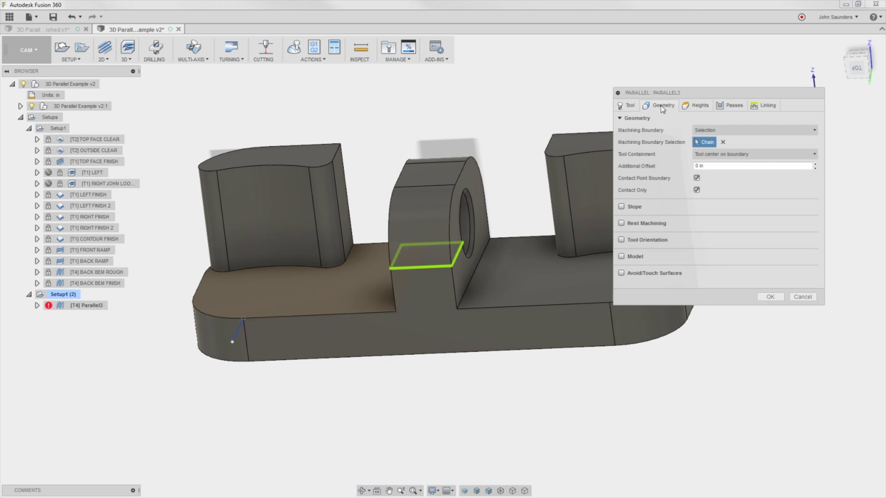
pyautogui.click(733, 106)
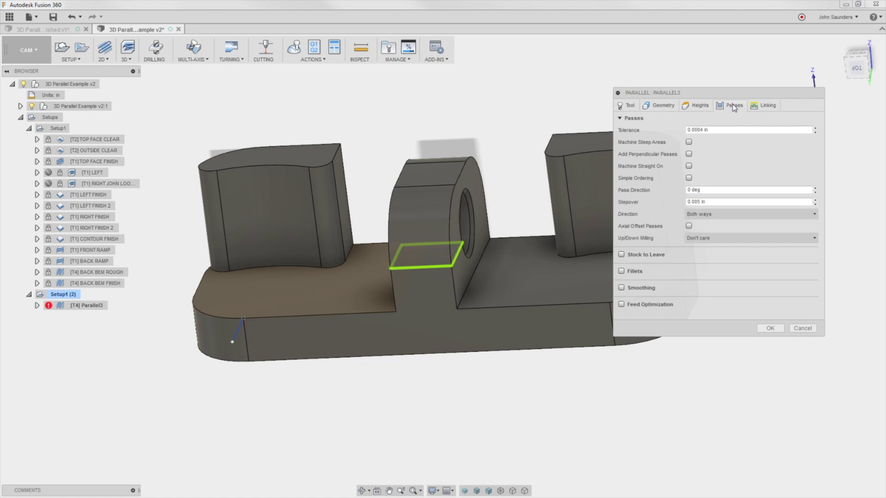
pyautogui.click(766, 106)
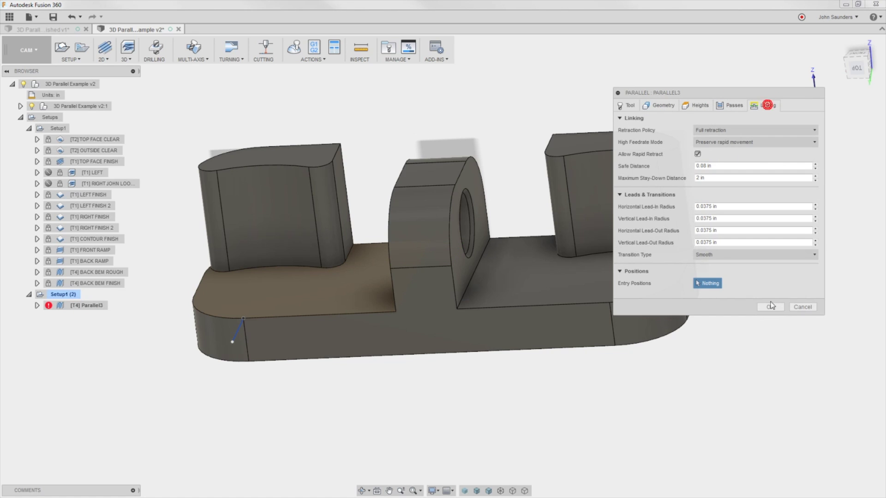
pyautogui.click(803, 307)
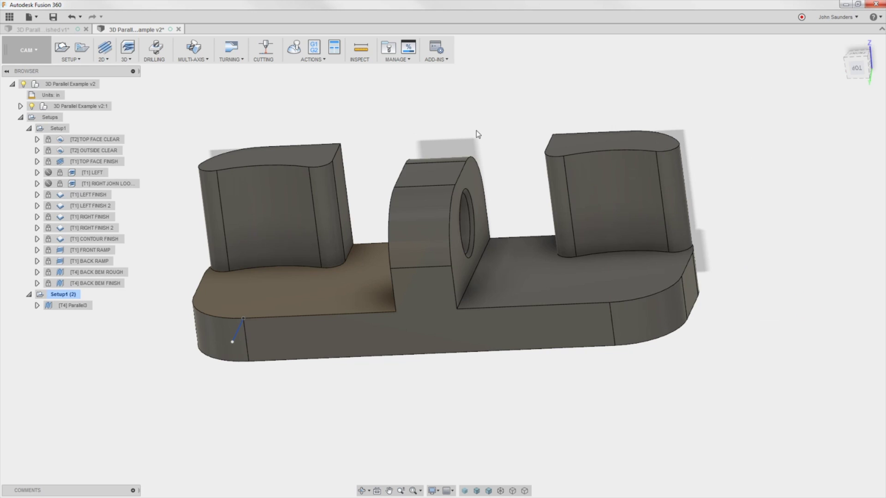
# In the Patch workspace, offset the lug's curved face and its chained faces by 0.00 in as a new surface body
pyautogui.click(31, 54)
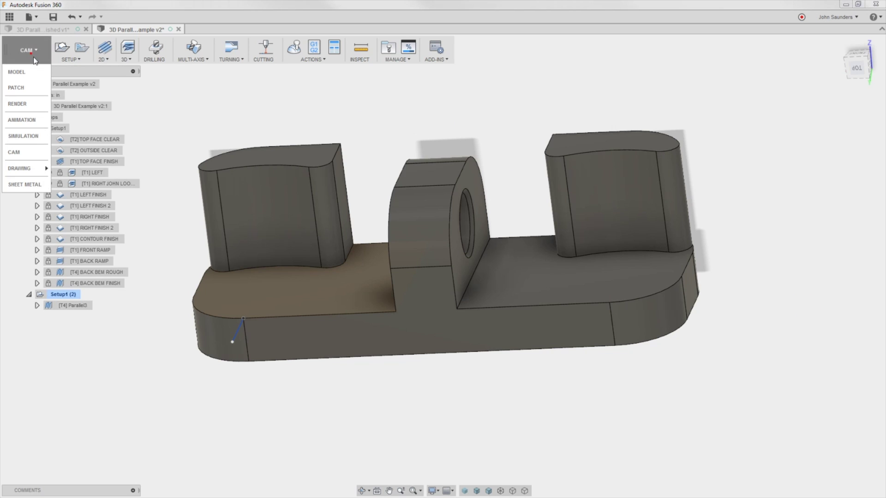
pyautogui.click(26, 88)
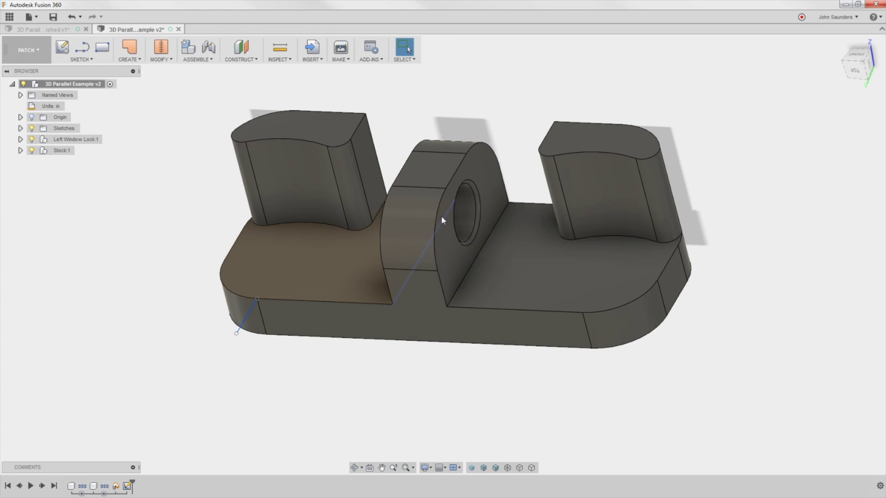
pyautogui.click(411, 217)
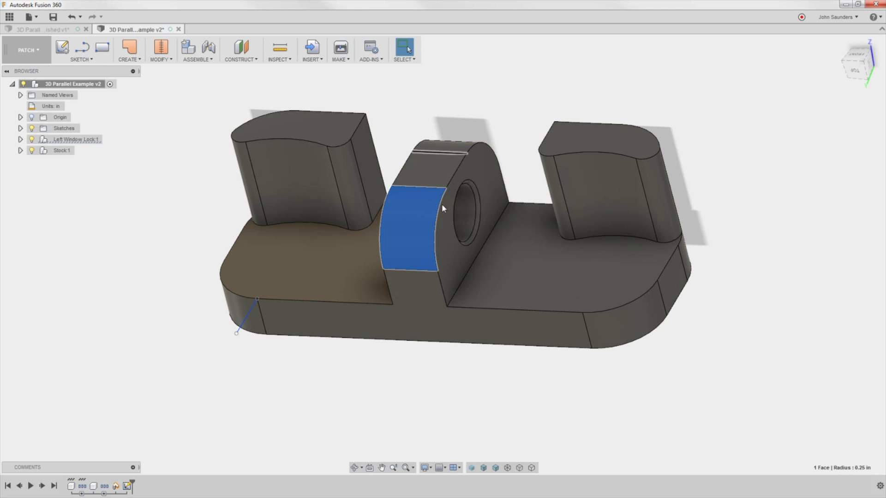
pyautogui.click(426, 97)
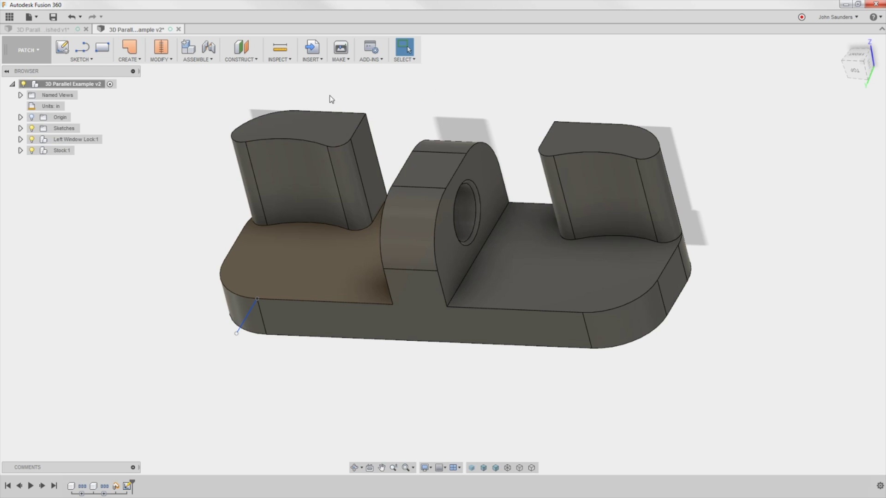
pyautogui.click(136, 59)
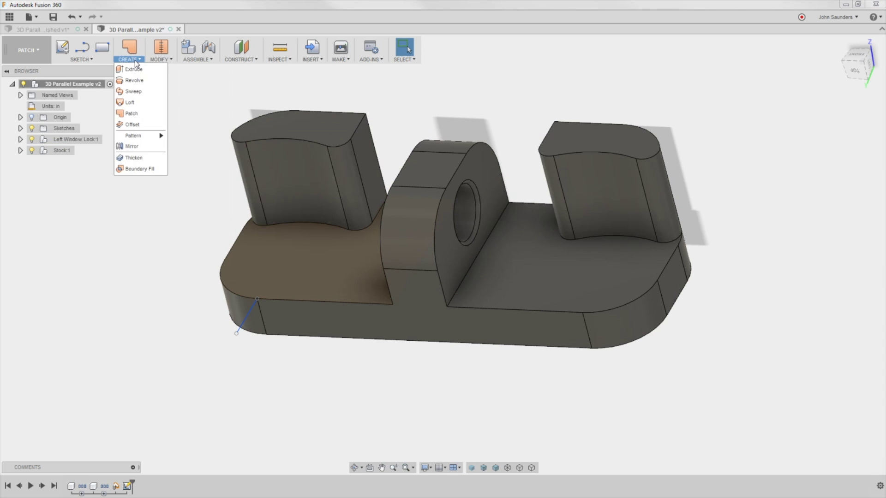
pyautogui.click(139, 128)
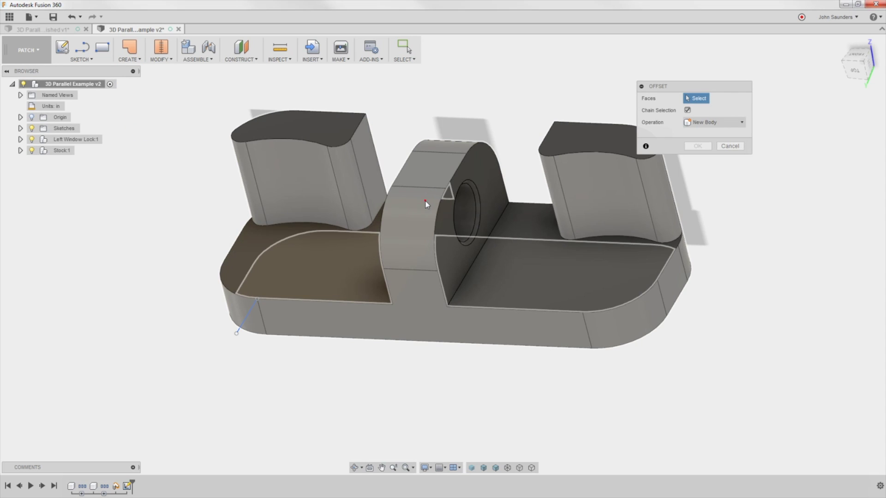
pyautogui.click(425, 201)
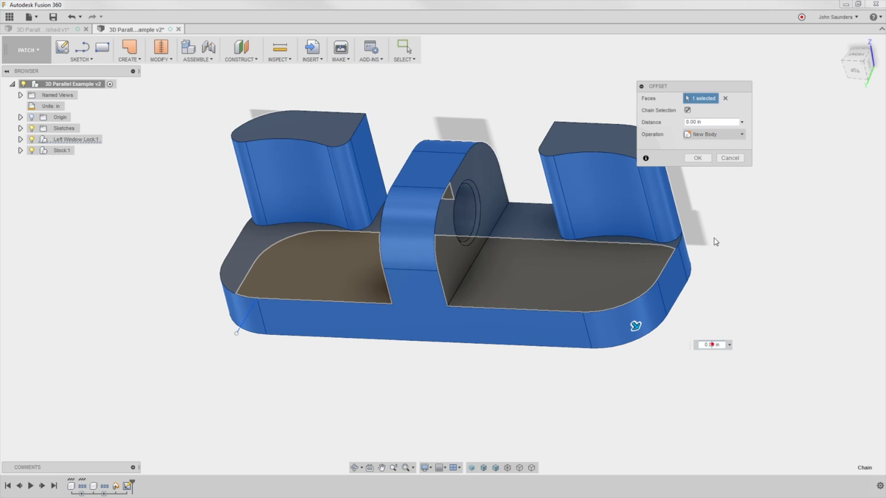
pyautogui.click(695, 159)
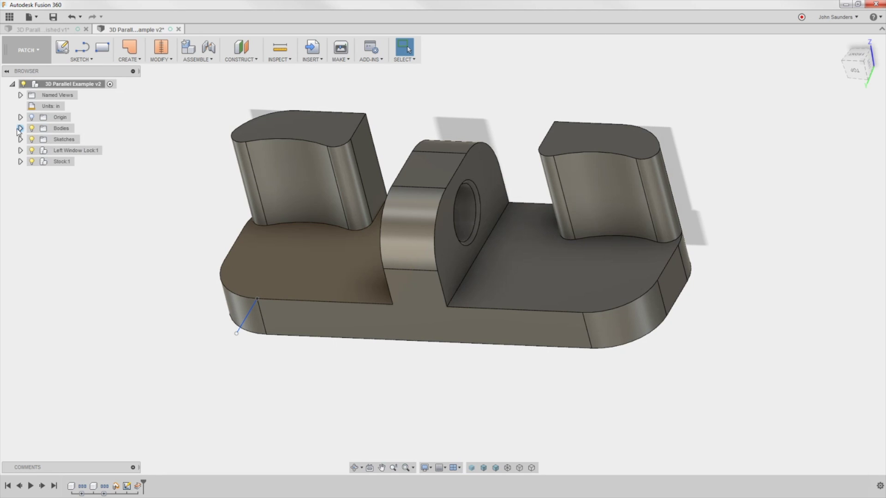
# Hide the Left Window Lock v1:1 component inside Left Window Lock:1 to isolate the offset surface body
pyautogui.click(20, 128)
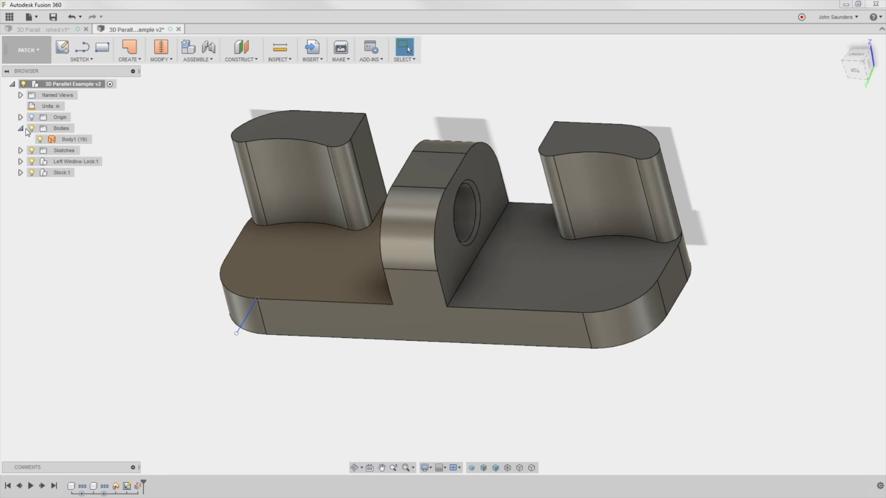
pyautogui.click(20, 162)
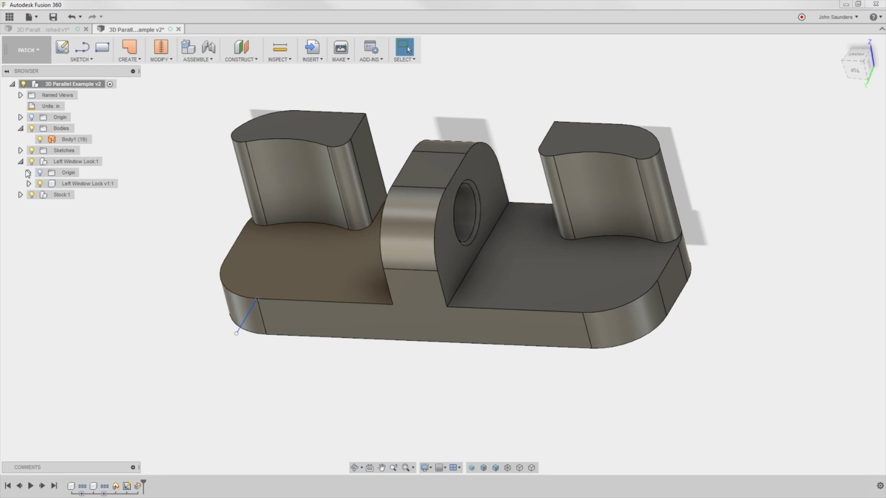
pyautogui.click(40, 184)
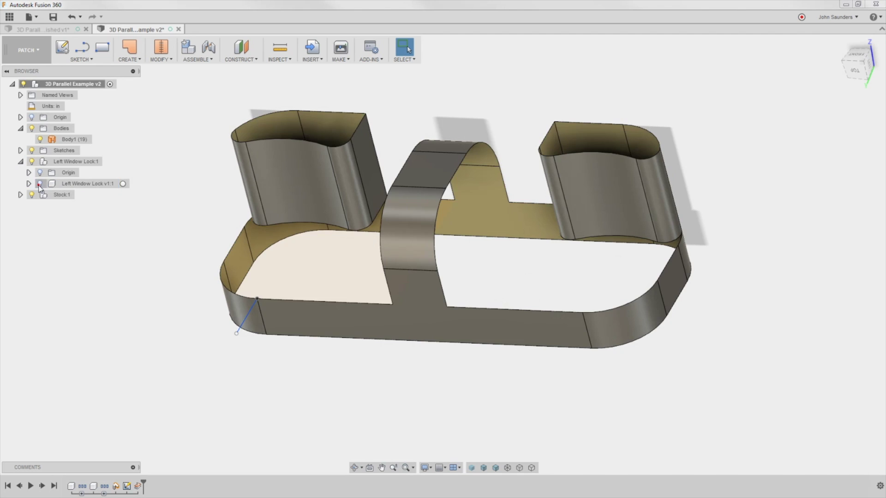
# Compare the offset surface body with the solid Left Window Lock v1:1 by toggling their visibility and inspecting the lug's curved face
pyautogui.click(39, 139)
pyautogui.click(39, 140)
pyautogui.click(40, 139)
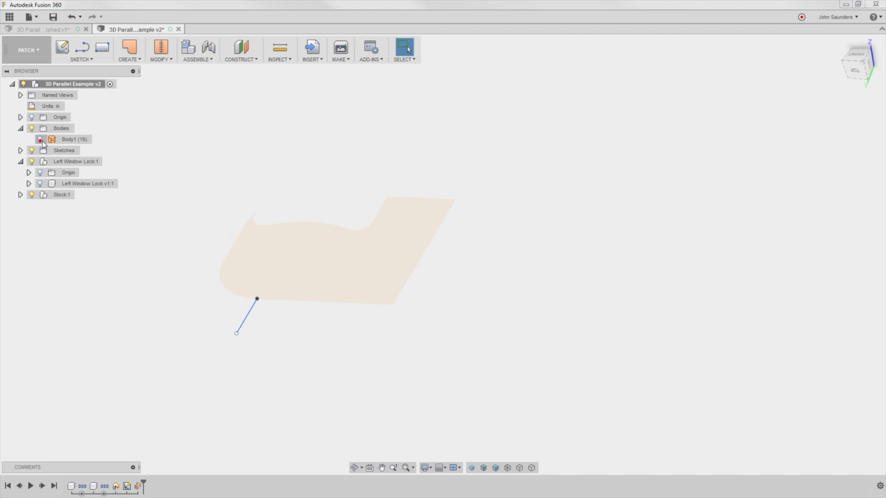
pyautogui.click(40, 139)
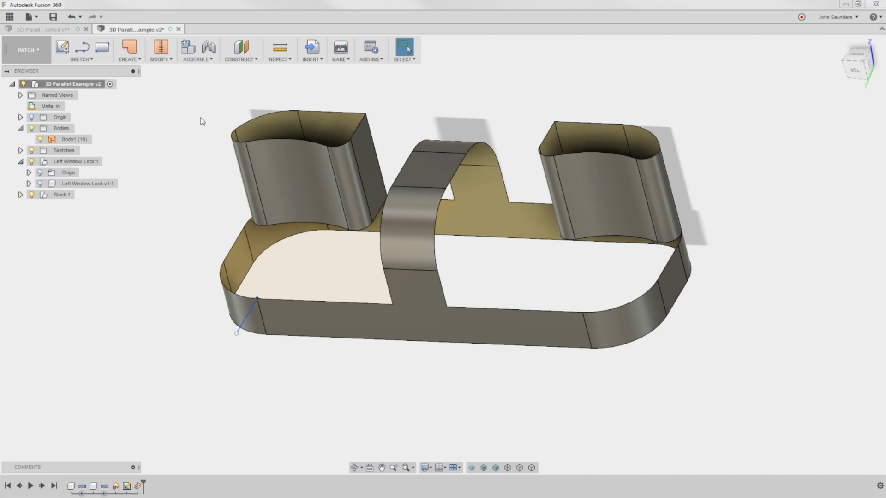
pyautogui.keyDown('shift'); pyautogui.moveTo(240, 222); pyautogui.dragTo(309, 237, button='middle'); pyautogui.keyUp('shift')
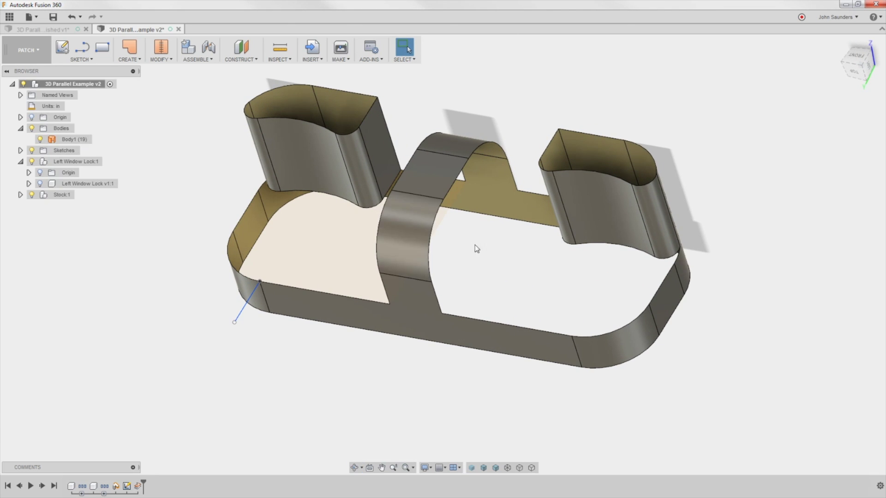
pyautogui.click(417, 231)
pyautogui.click(40, 184)
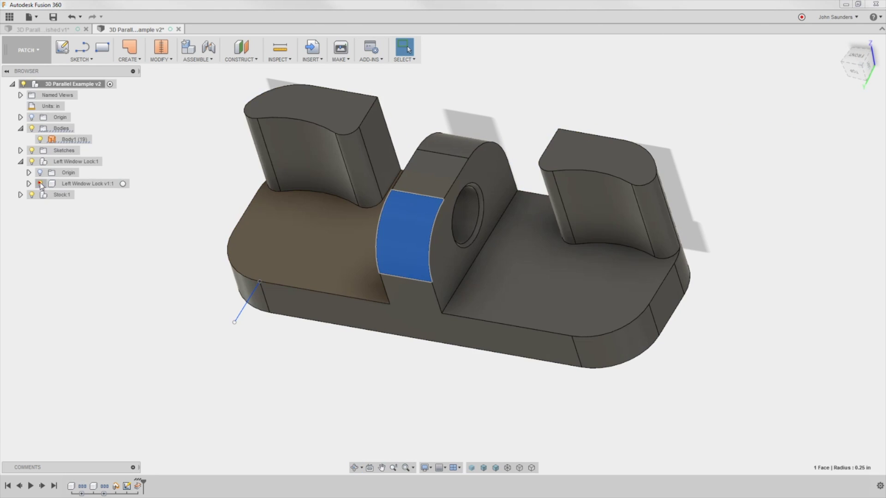
pyautogui.click(39, 183)
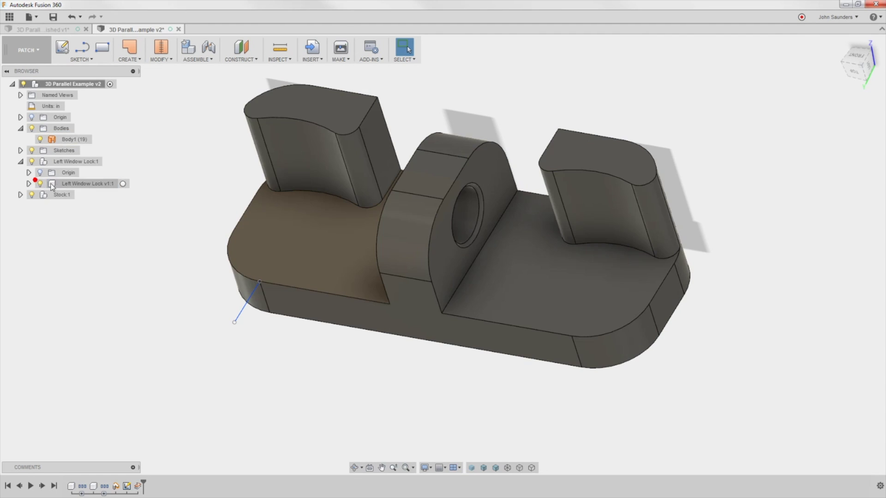
pyautogui.click(482, 243)
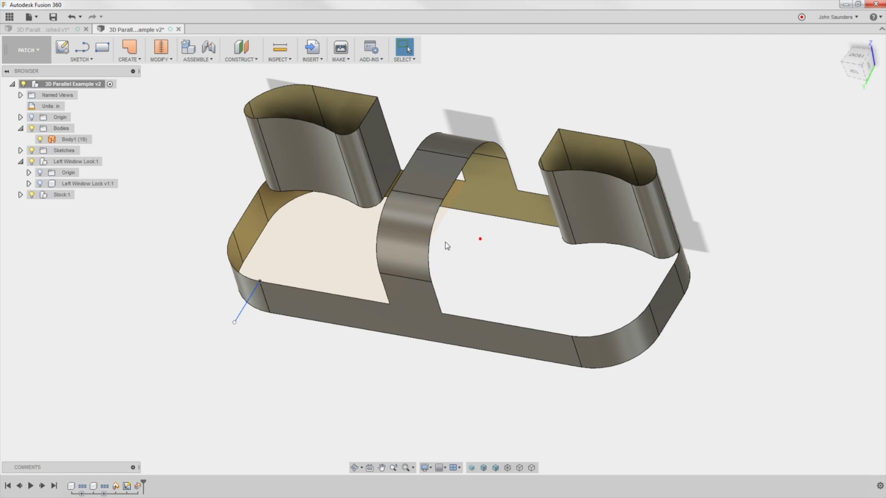
# Extend both chained side edges of the lug surface by 0.05 in with the Natural type, and compare the model before and after
pyautogui.moveTo(447, 243)
pyautogui.keyDown('shift'); pyautogui.mouseDown(button='middle')
pyautogui.moveTo(381, 243)
pyautogui.moveTo(430, 192)
pyautogui.moveTo(388, 241)
pyautogui.moveTo(356, 247)
pyautogui.moveTo(435, 251)
pyautogui.mouseUp(button='middle'); pyautogui.keyUp('shift')
pyautogui.scroll(-3, 434, 237)
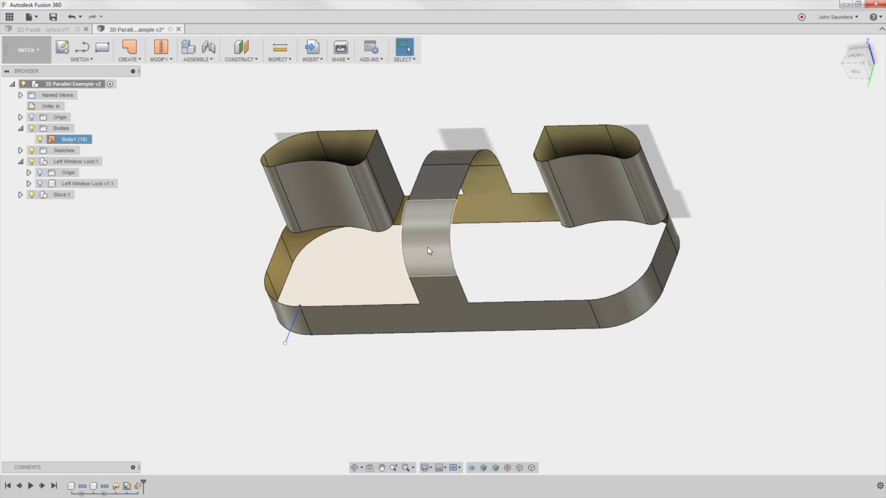
pyautogui.click(161, 60)
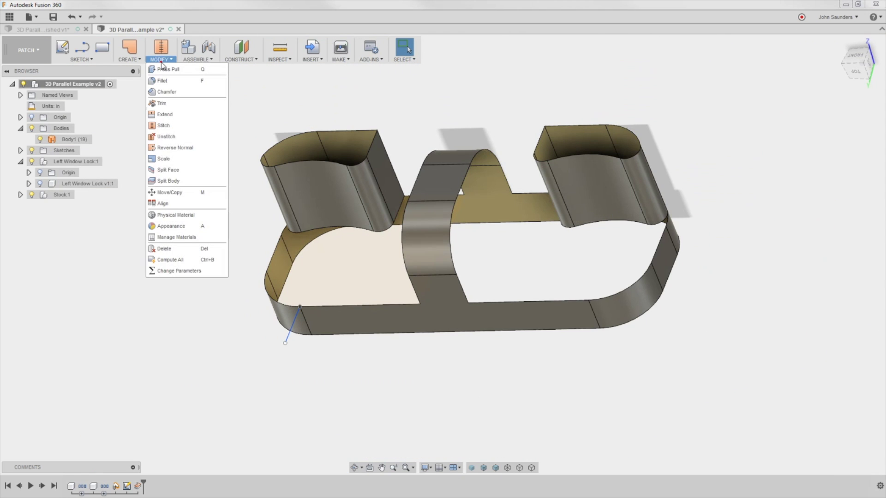
pyautogui.click(177, 114)
pyautogui.click(454, 244)
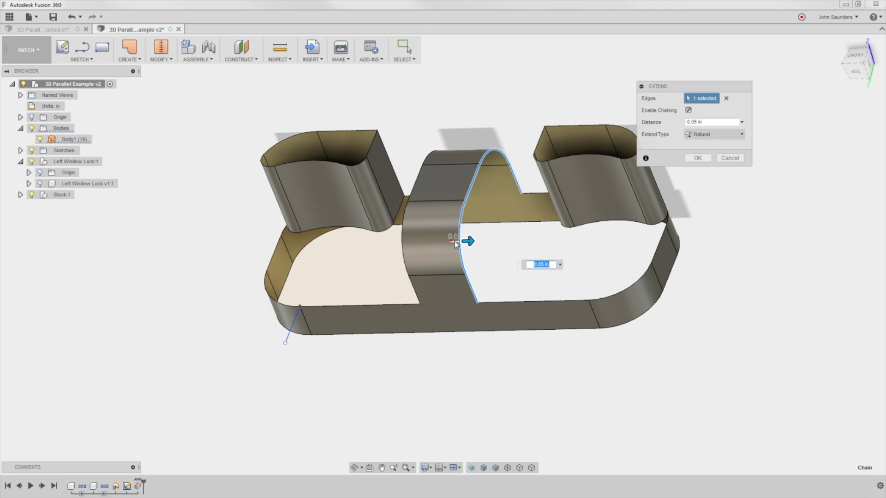
pyautogui.click(404, 237)
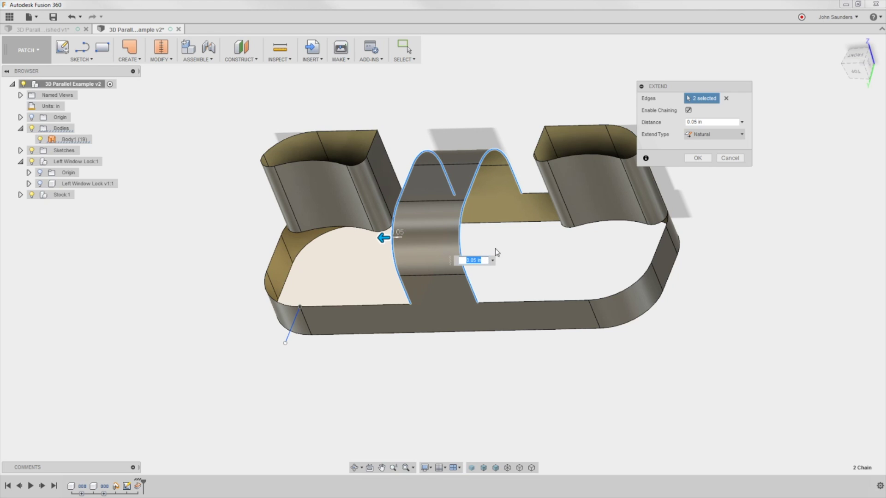
pyautogui.click(694, 158)
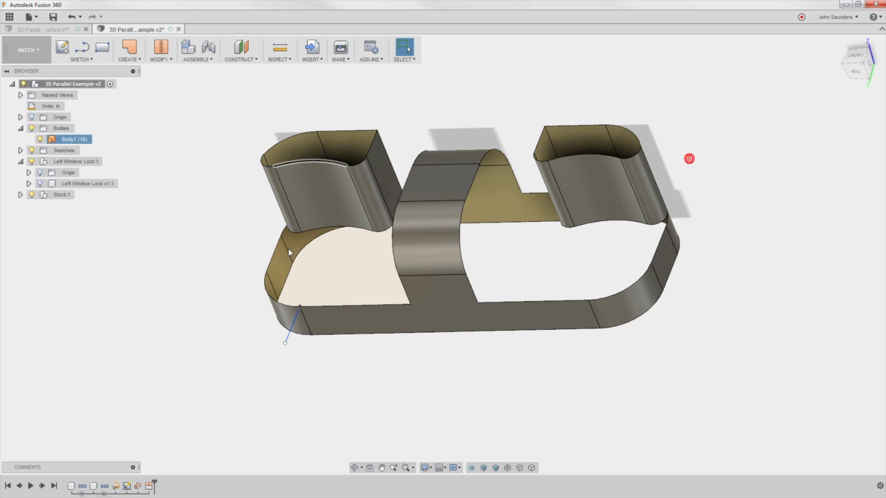
pyautogui.click(20, 486)
pyautogui.click(42, 486)
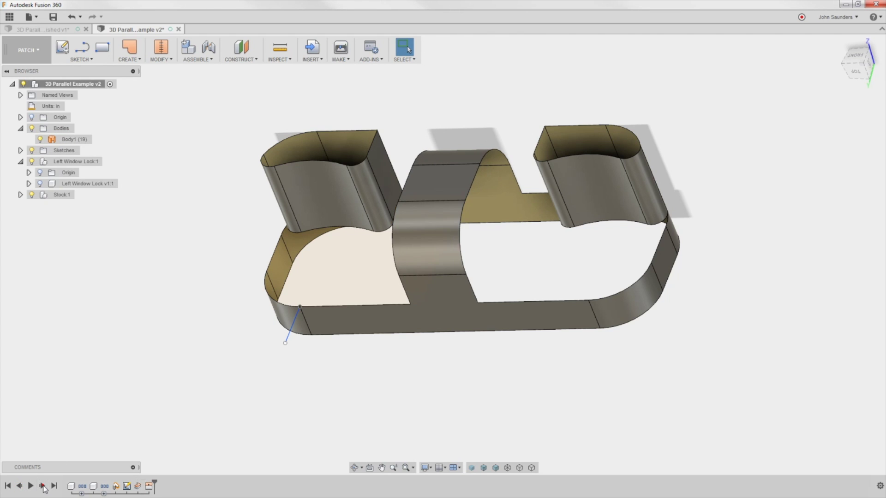
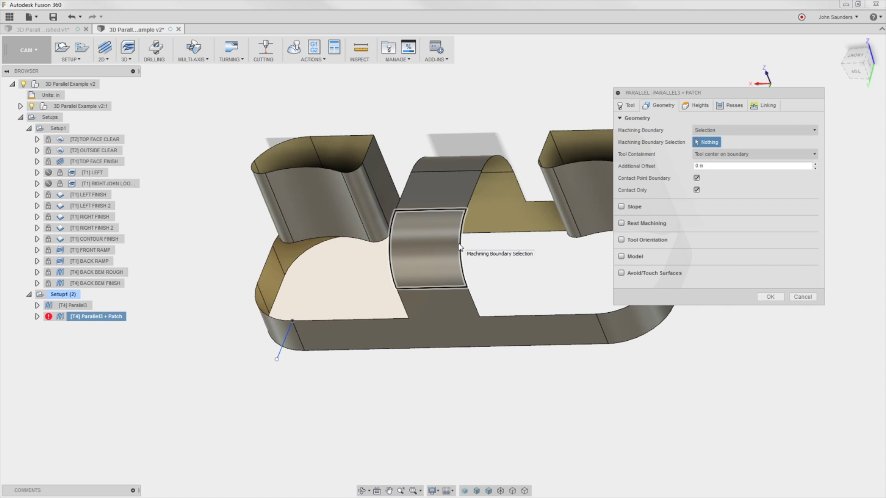
# Set the Parallel3 + Patch machining boundary to a chain around the extended surface's curved lug face, adding its lower and upper edges
pyautogui.click(442, 289)
pyautogui.keyDown('shift'); pyautogui.moveTo(526, 272); pyautogui.dragTo(525, 300, button='middle'); pyautogui.keyUp('shift')
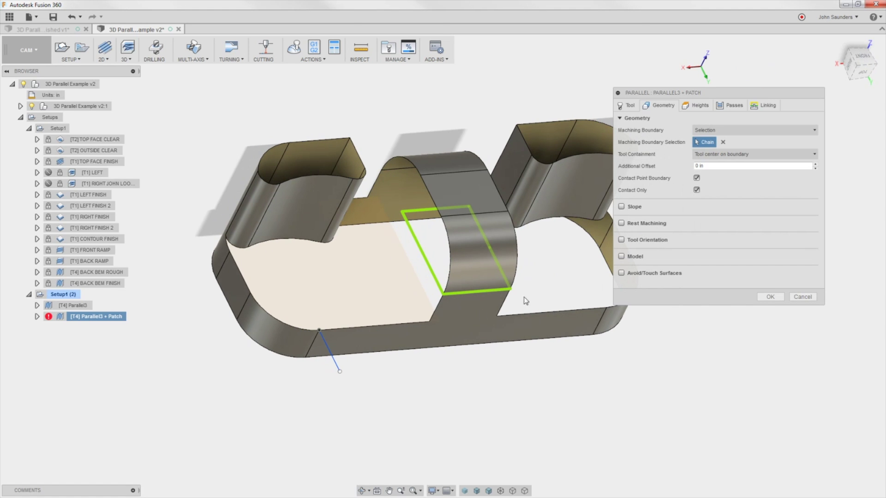
pyautogui.click(434, 277)
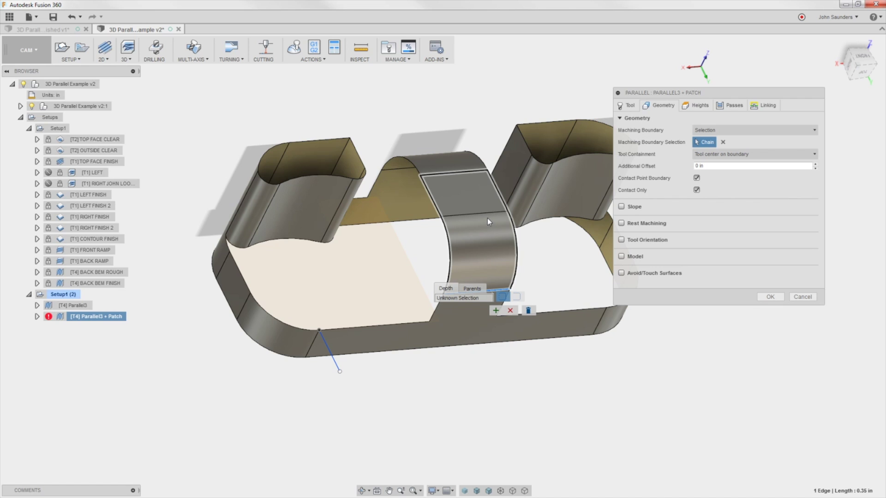
pyautogui.keyDown('shift'); pyautogui.moveTo(479, 214); pyautogui.dragTo(469, 222, button='middle'); pyautogui.keyUp('shift')
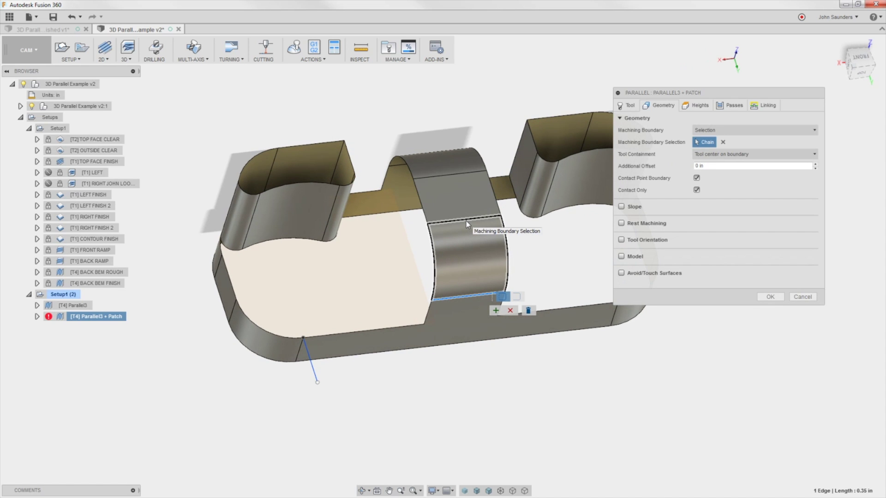
pyautogui.click(467, 218)
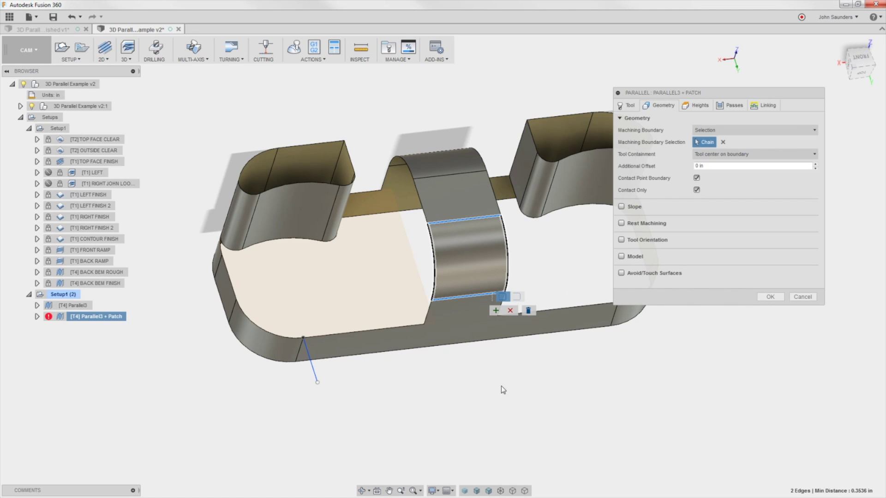
pyautogui.keyDown('shift'); pyautogui.moveTo(508, 374); pyautogui.dragTo(530, 376, button='middle'); pyautogui.keyUp('shift')
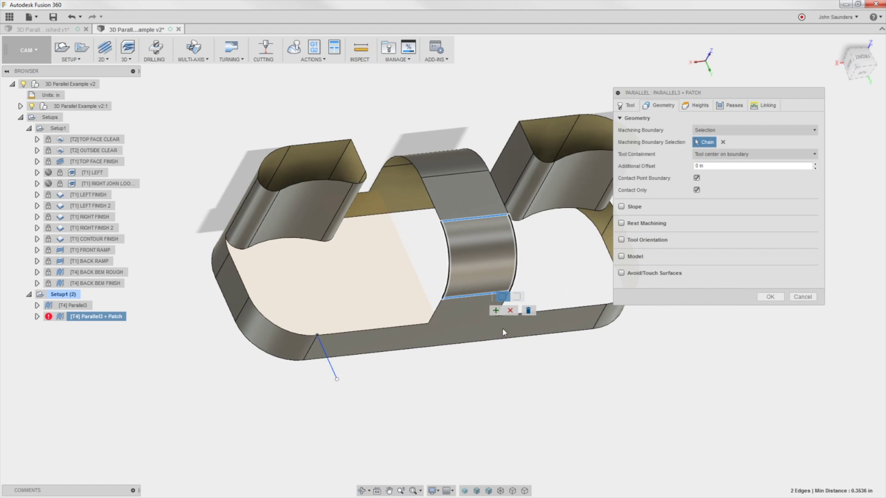
pyautogui.click(494, 311)
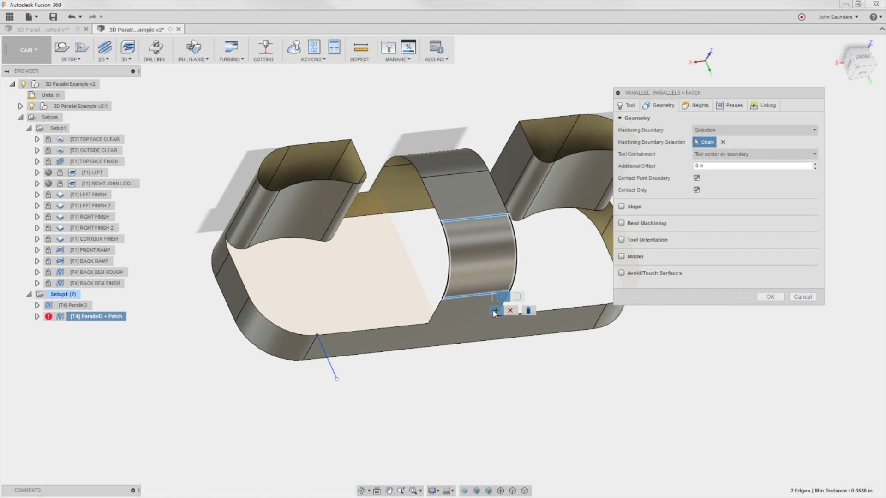
pyautogui.keyDown('shift'); pyautogui.moveTo(568, 290); pyautogui.dragTo(507, 263, button='middle'); pyautogui.keyUp('shift')
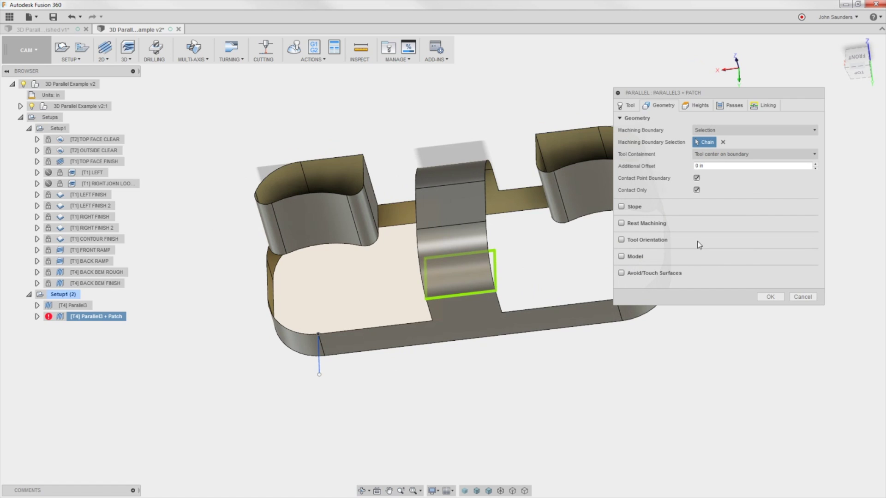
# Enable the Model option with the Body1 surface body as model surface, keep the setup model included, and generate the Parallel3 + Patch toolpath
pyautogui.moveTo(666, 97); pyautogui.dragTo(625, 101)
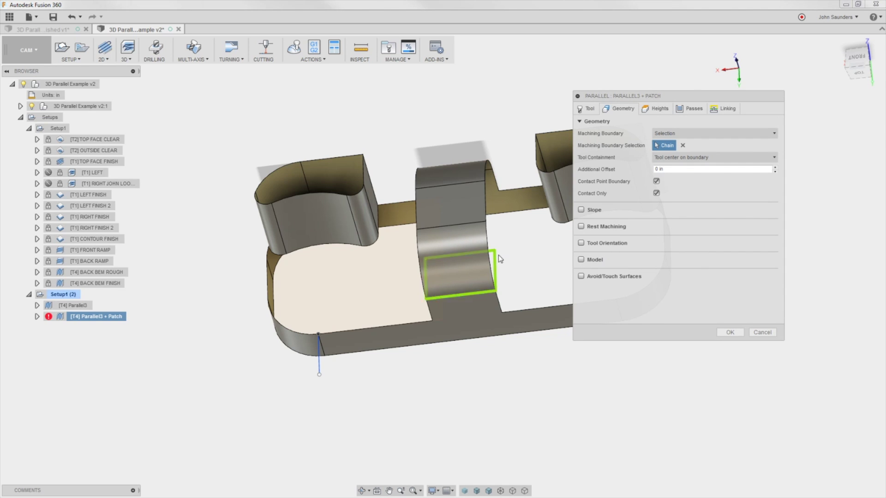
pyautogui.click(581, 260)
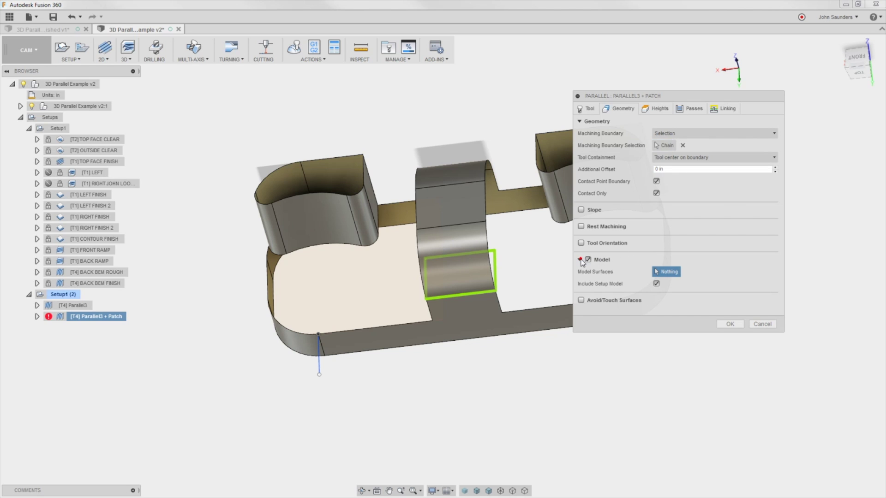
pyautogui.click(20, 106)
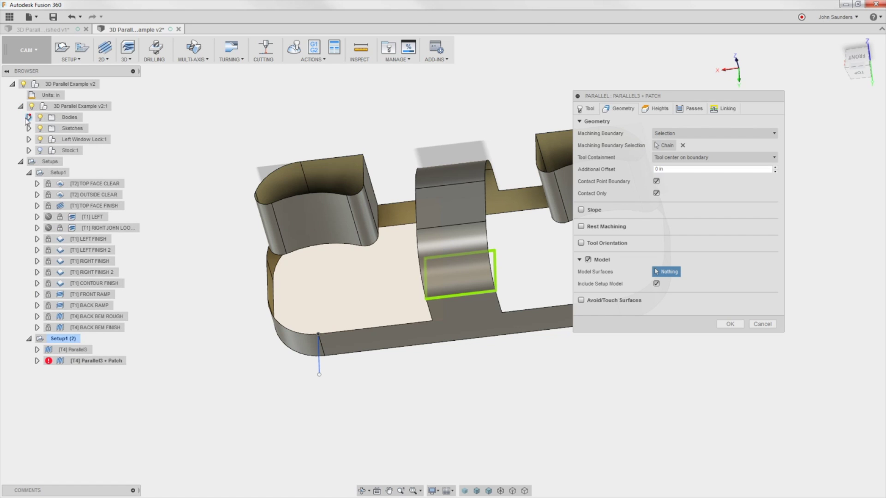
pyautogui.click(29, 118)
pyautogui.click(74, 129)
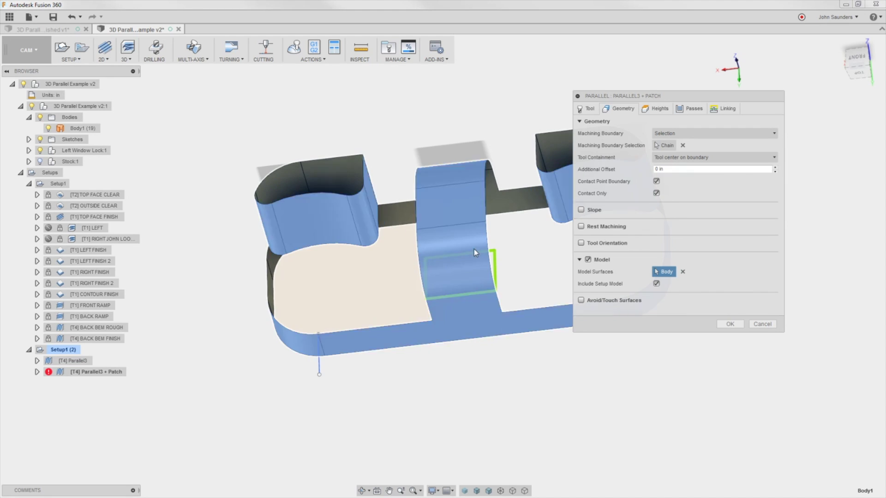
pyautogui.click(725, 324)
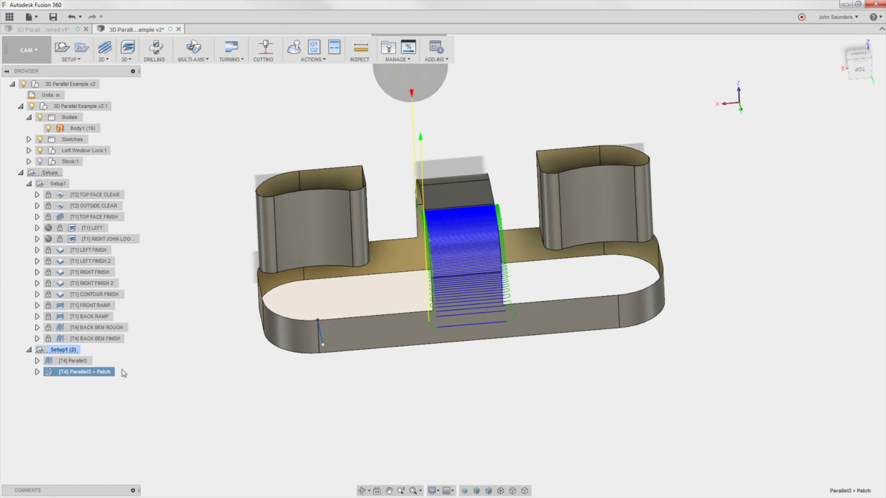
# Compare the Parallel3 and Parallel3 + Patch toolpaths over the extended surface body
pyautogui.click(73, 361)
pyautogui.scroll(3, 433, 260)
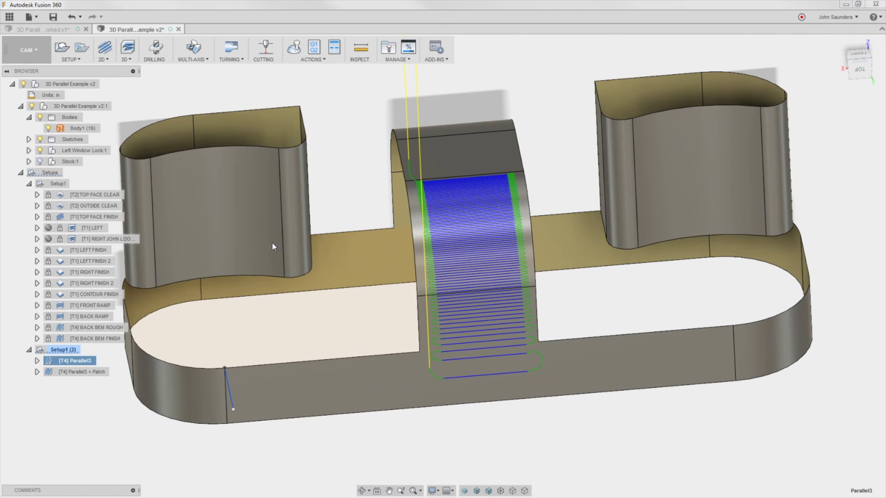
pyautogui.click(77, 371)
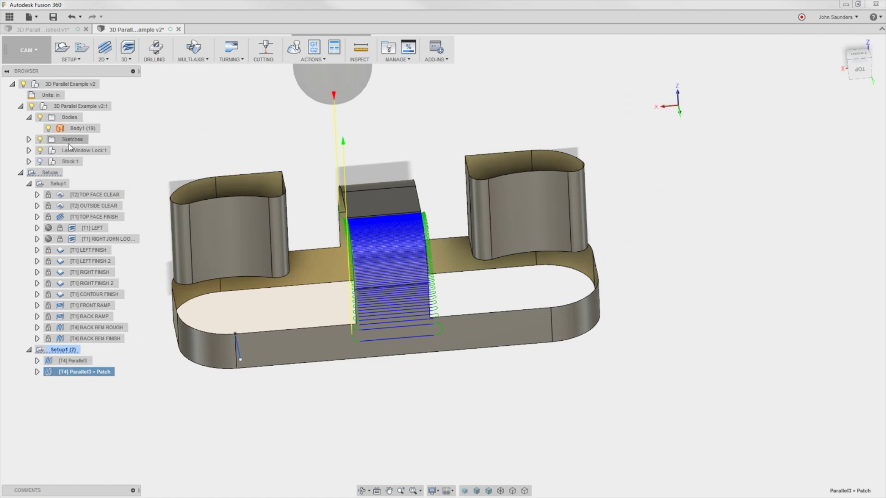
# Hide the Body1 surface, show the Left Window Lock v1:1 solid, and compare both Parallel toolpaths' overrun past the lug's sides
pyautogui.click(48, 128)
pyautogui.click(29, 151)
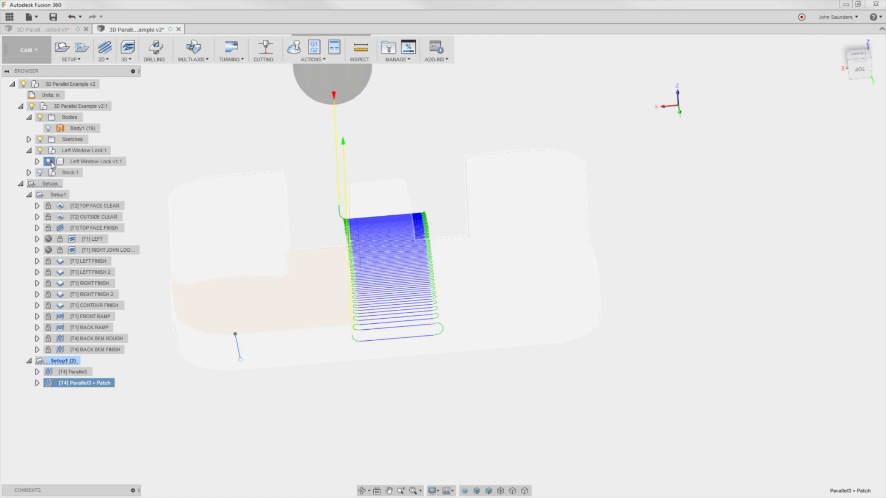
pyautogui.click(48, 161)
pyautogui.click(73, 372)
pyautogui.scroll(4, 385, 206)
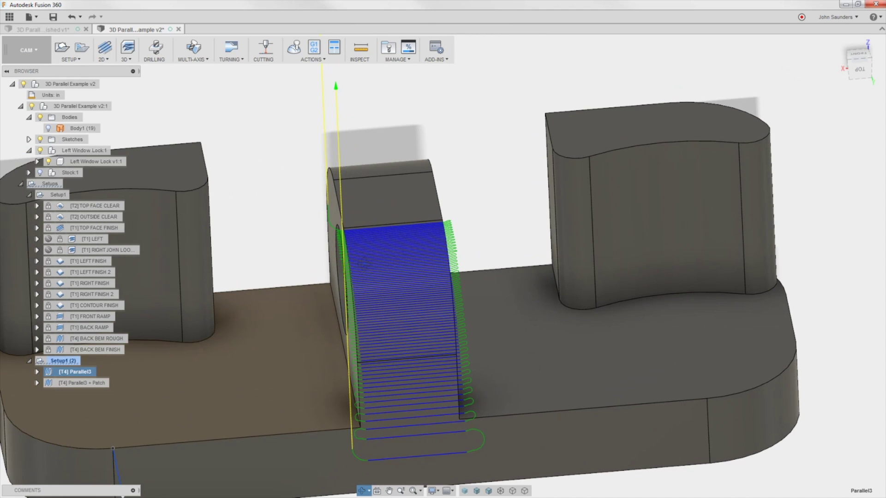
pyautogui.click(85, 383)
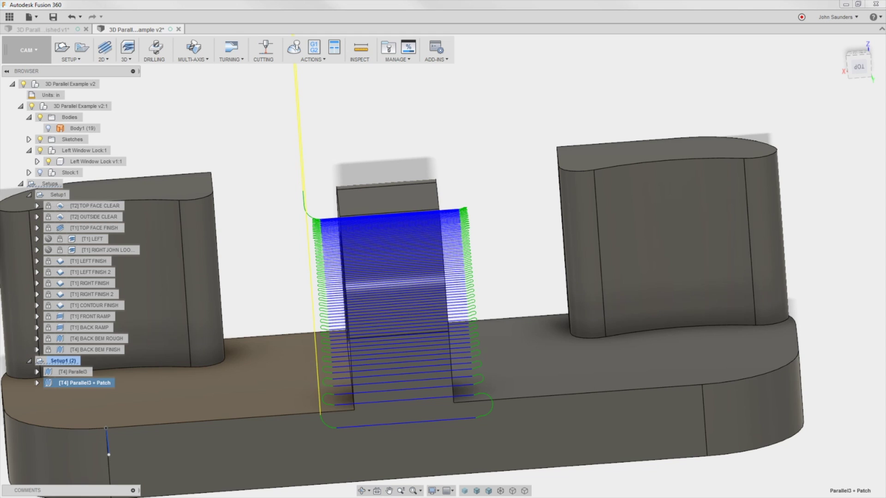
# Switch to the web browser, review the Autodesk Community profile, the machining tutorial channel and the Autodesk HSM YouTube channel, and return to Fusion 360
pyautogui.hotkey('alt', 'Tab')
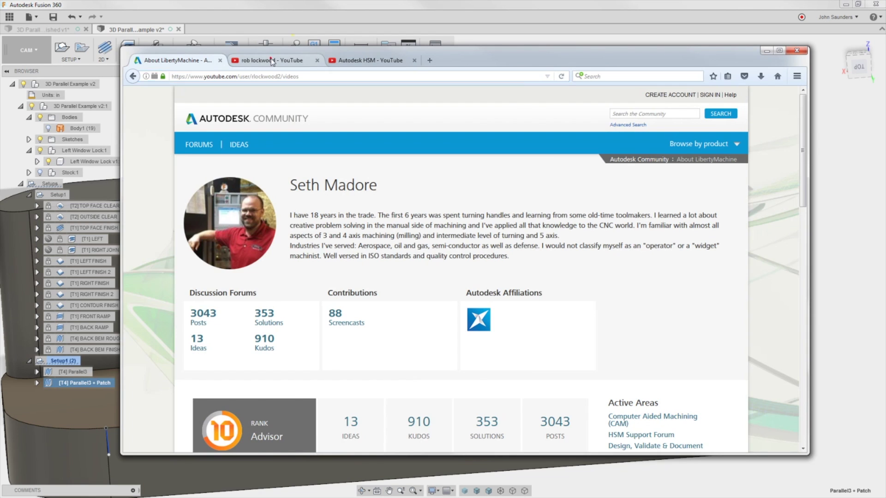
pyautogui.click(272, 60)
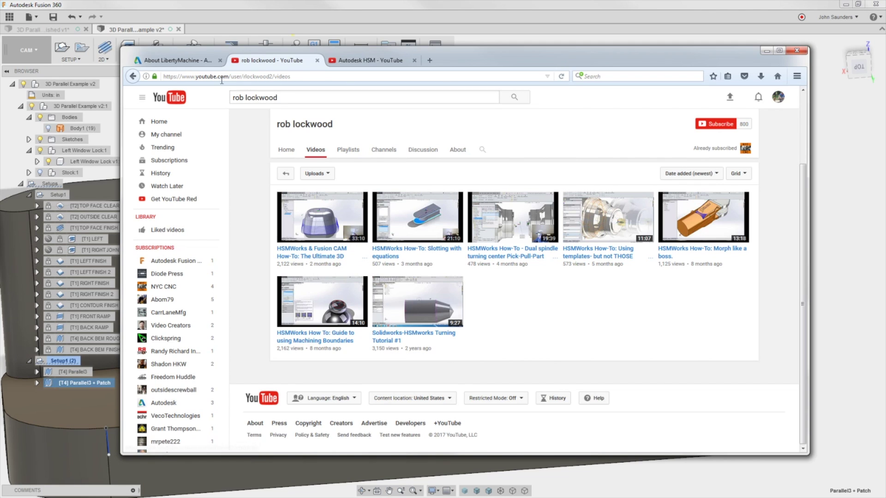
pyautogui.click(189, 62)
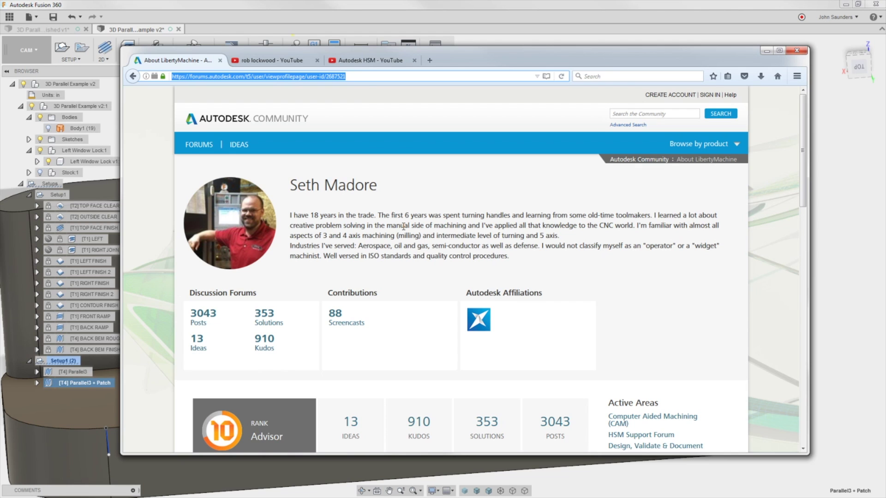
pyautogui.click(366, 60)
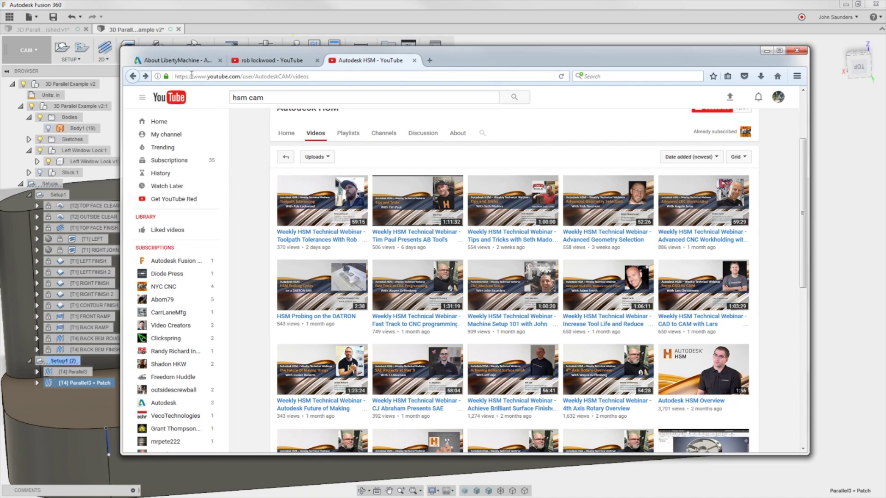
pyautogui.click(246, 24)
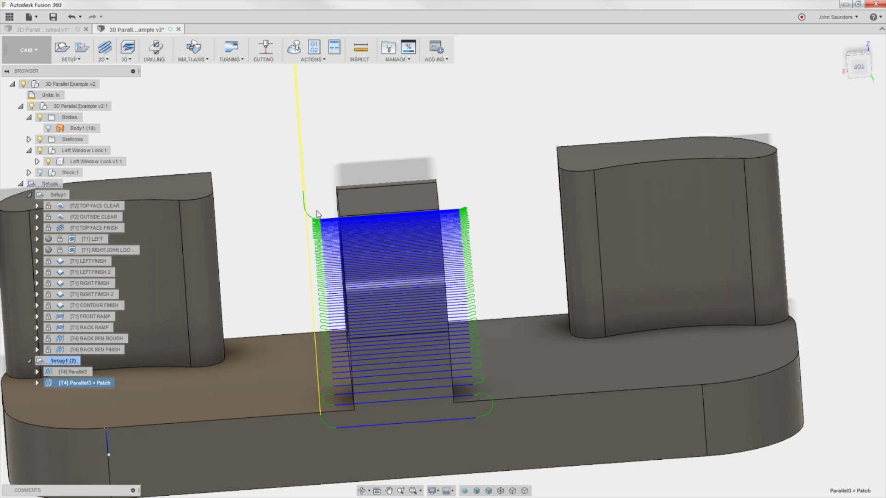
pyautogui.scroll(-2, 316, 213)
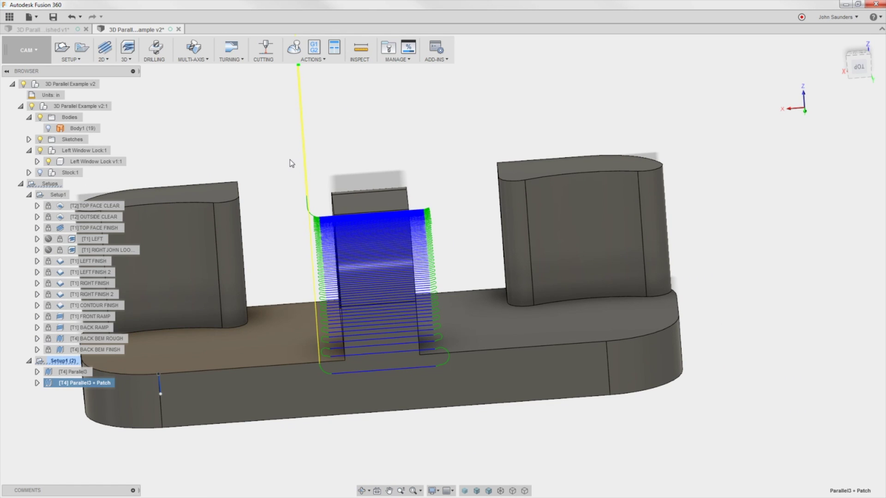
pyautogui.click(29, 49)
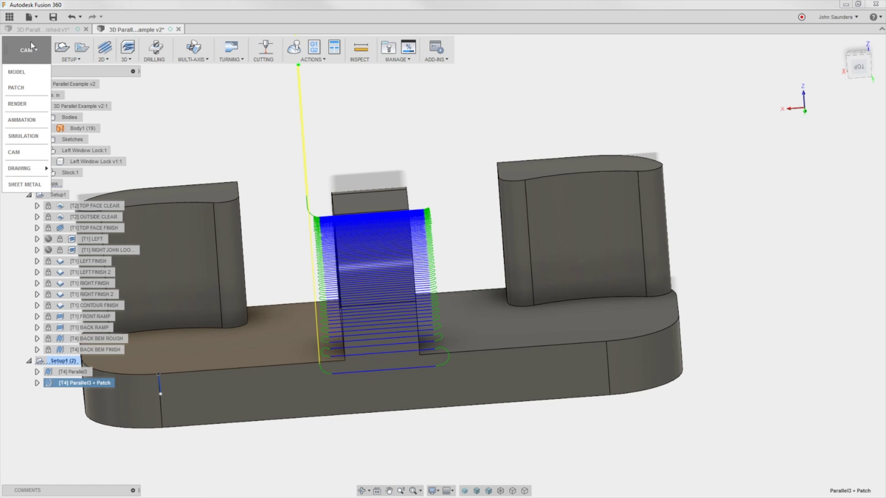
pyautogui.hotkey('alt', 'Tab')
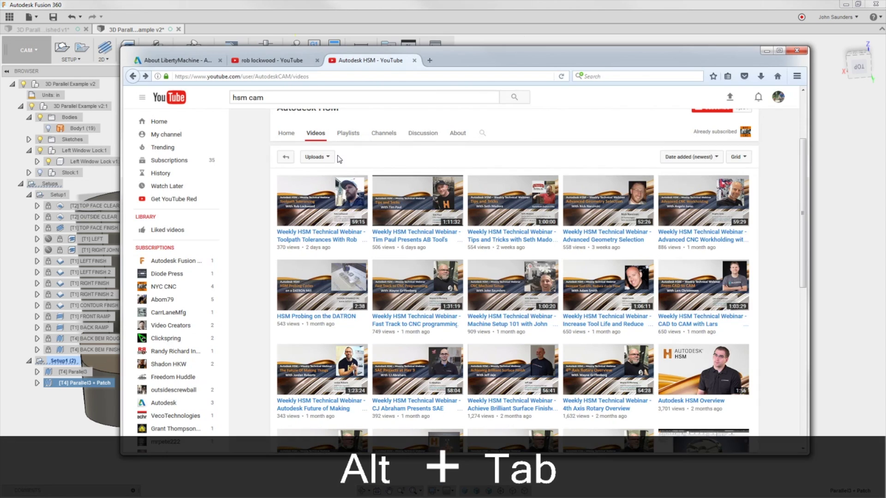
pyautogui.hotkey('alt', 'Tab')
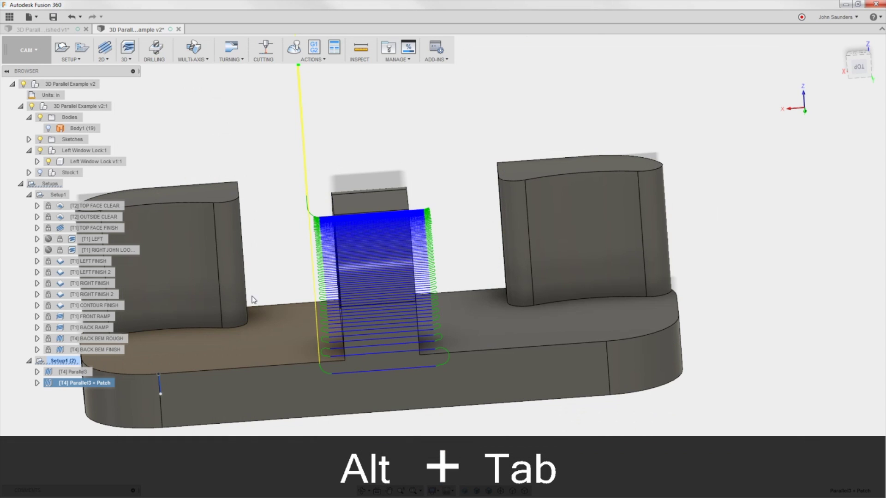
# Edit the Parallel3 + Patch operation, set all horizontal and vertical lead-in and lead-out radii to 0, and regenerate the toolpath
pyautogui.scroll(3, 405, 212)
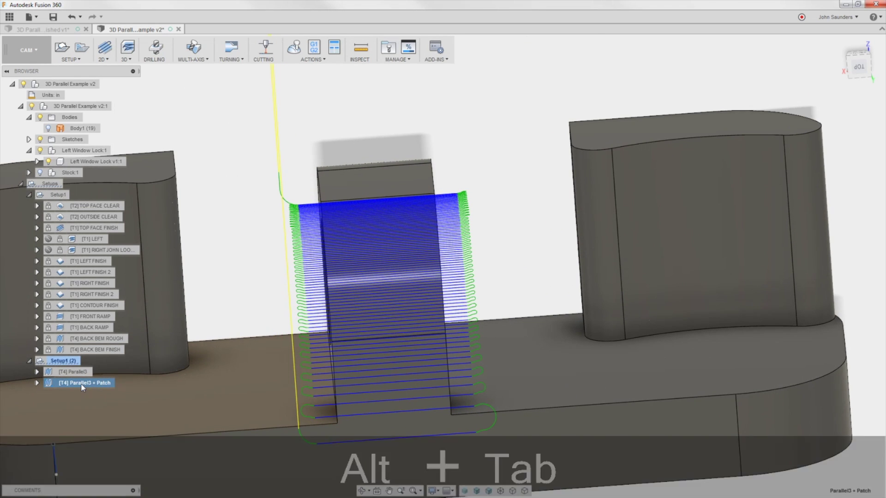
pyautogui.rightClick(90, 383)
pyautogui.click(118, 305)
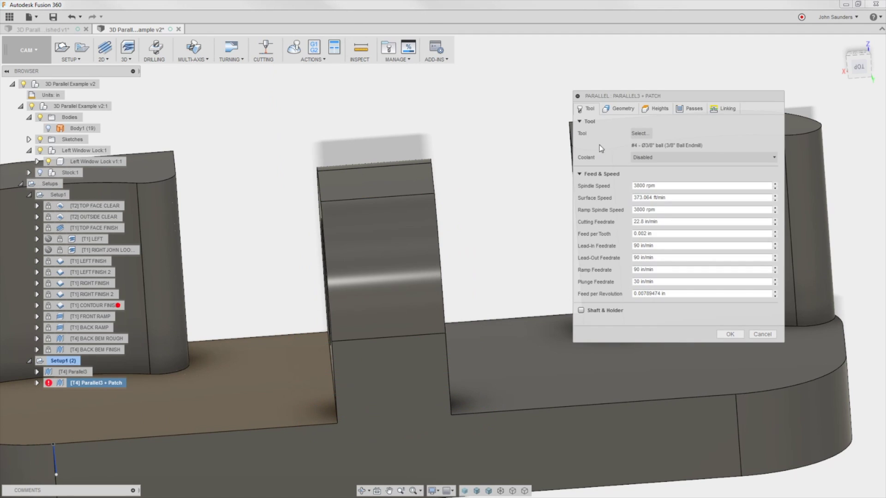
pyautogui.click(727, 109)
pyautogui.click(689, 211)
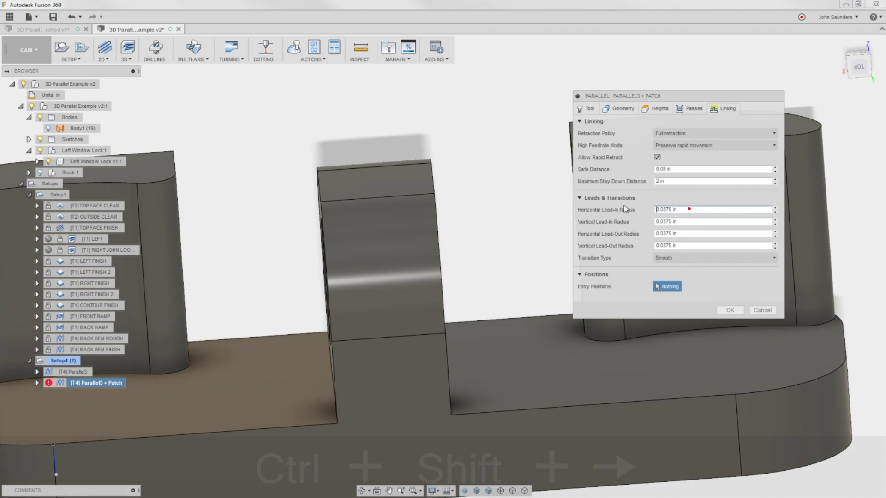
pyautogui.hotkey('ctrl', 'shift', 'Right')
pyautogui.write('0')
pyautogui.press('Tab')
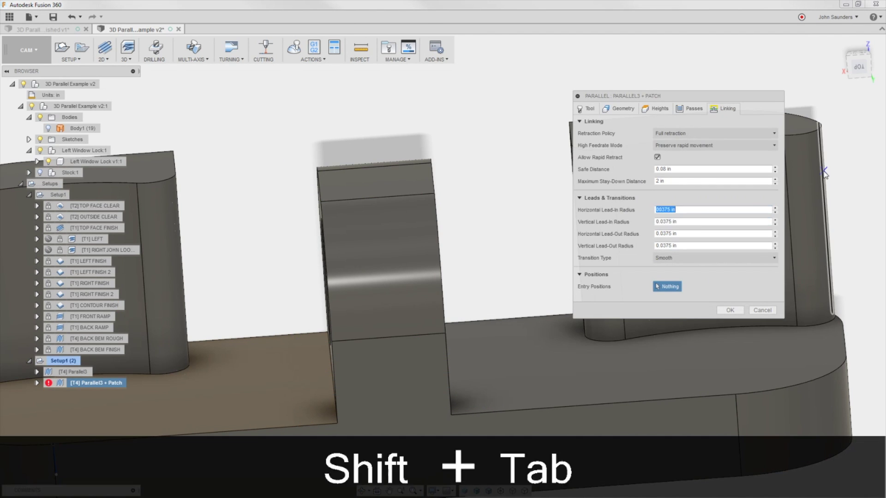
pyautogui.write('0')
pyautogui.press('Tab')
pyautogui.write('0')
pyautogui.press('Tab')
pyautogui.write('0')
pyautogui.press('Tab')
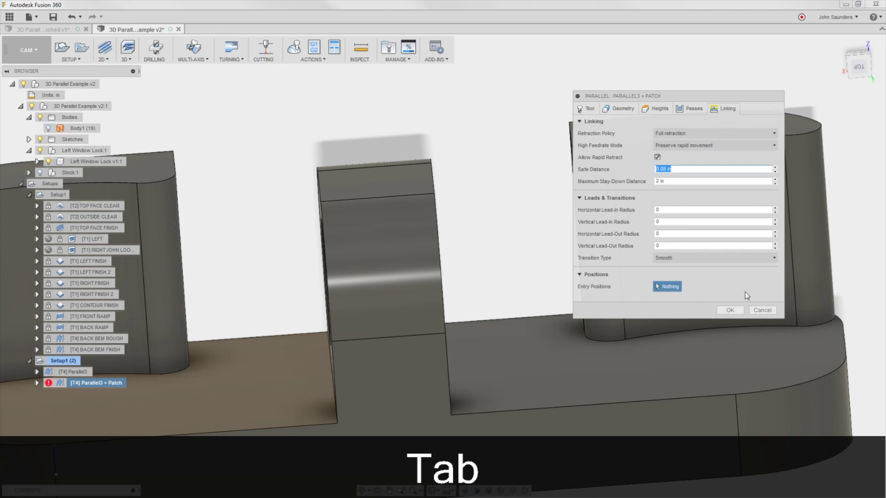
pyautogui.click(730, 310)
# Reopen the Parallel3 + Patch operation, review its linking and passes settings, and accept them as they are
pyautogui.moveTo(490, 173)
pyautogui.keyDown('shift'); pyautogui.mouseDown(button='middle')
pyautogui.moveTo(495, 200)
pyautogui.moveTo(514, 138)
pyautogui.moveTo(318, 205)
pyautogui.mouseUp(button='middle'); pyautogui.keyUp('shift')
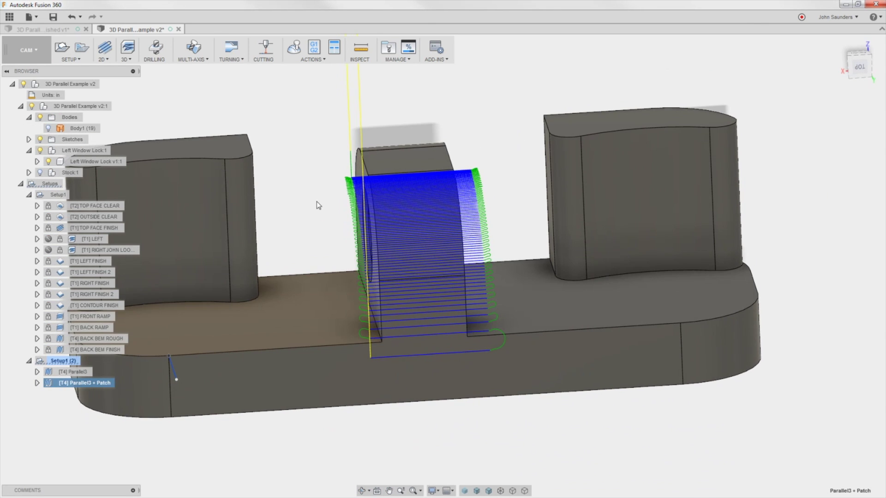
pyautogui.rightClick(79, 384)
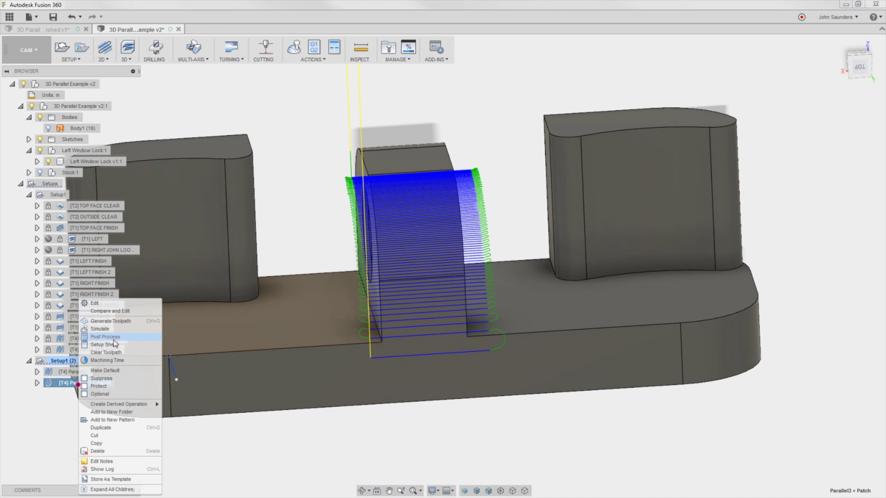
pyautogui.click(120, 304)
pyautogui.click(723, 109)
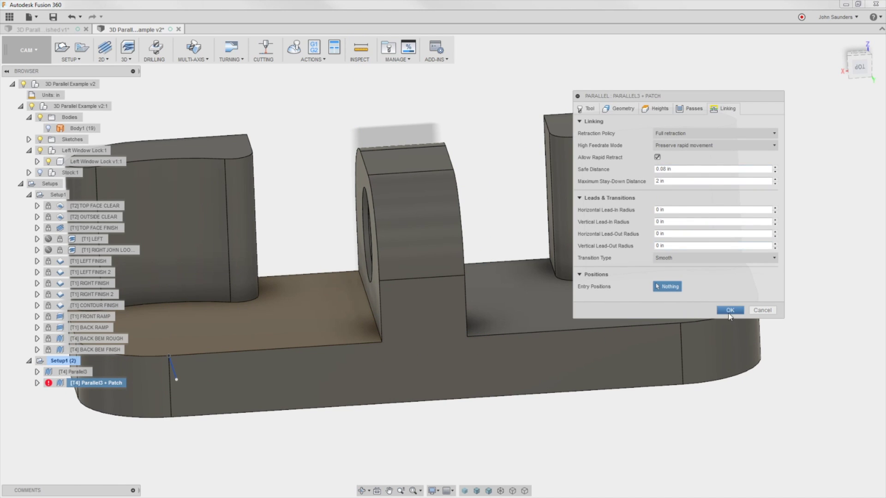
pyautogui.click(688, 109)
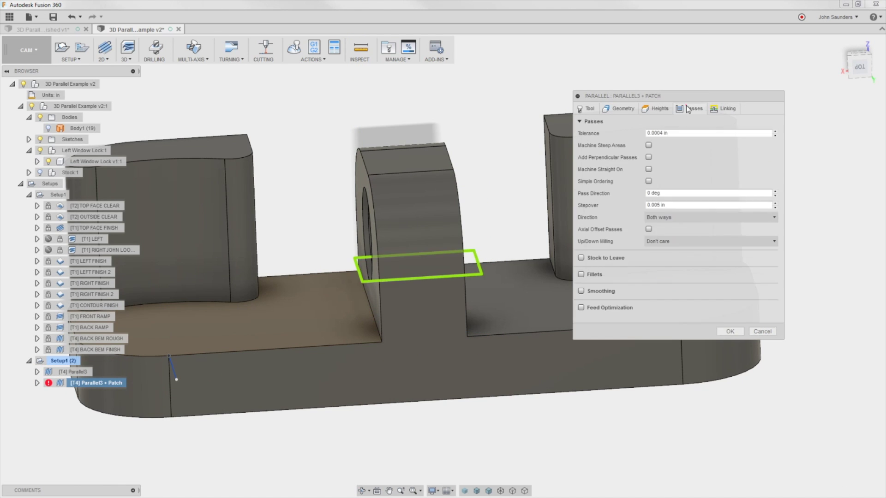
pyautogui.click(728, 336)
# Examine the regenerated Parallel3 + Patch toolpath's entry and transition moves at the lug's sides, close up and from different angles
pyautogui.keyDown('shift'); pyautogui.moveTo(386, 197); pyautogui.dragTo(488, 201, button='middle'); pyautogui.keyUp('shift')
pyautogui.scroll(5, 367, 198)
pyautogui.scroll(4, 525, 173)
pyautogui.scroll(-4, 544, 209)
pyautogui.scroll(-5, 510, 172)
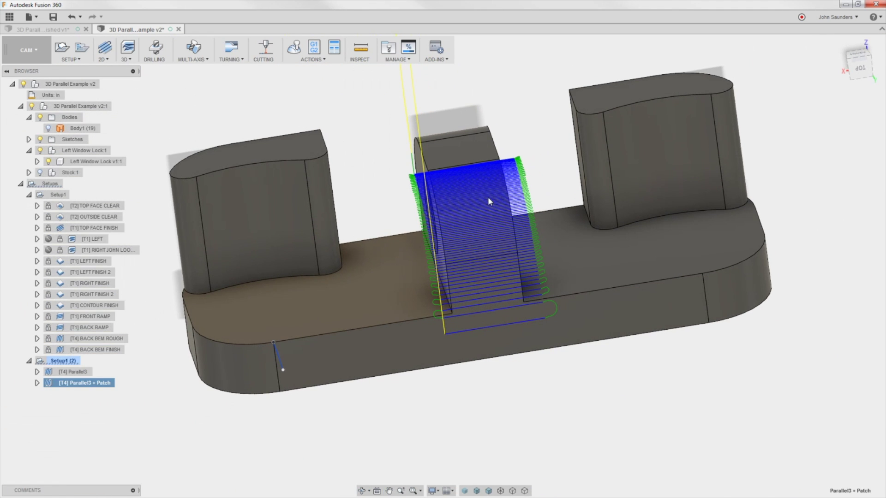
pyautogui.keyDown('shift'); pyautogui.moveTo(393, 237); pyautogui.dragTo(445, 219, button='middle'); pyautogui.keyUp('shift')
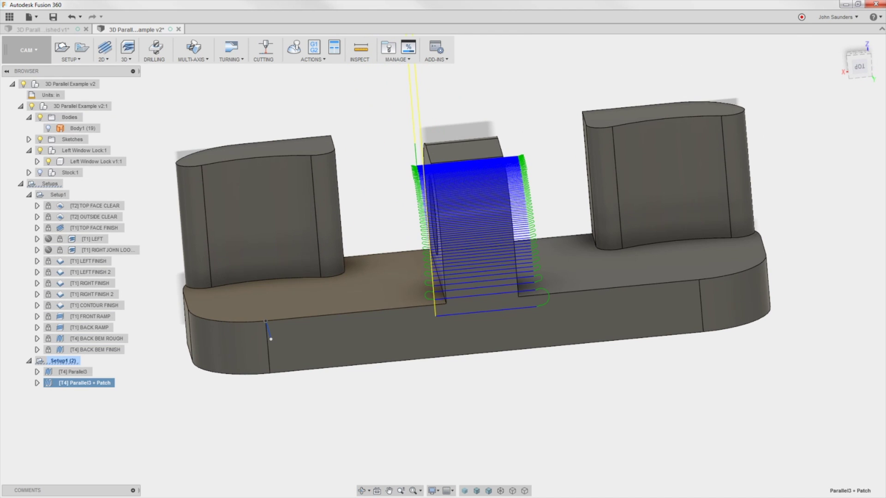
# Switch to the web browser, review the LibertyMachine profile on Autodesk Community, and return to the toolpath in Fusion 360
pyautogui.hotkey('alt', 'Tab')
pyautogui.hotkey('ctrl', 'Tab')
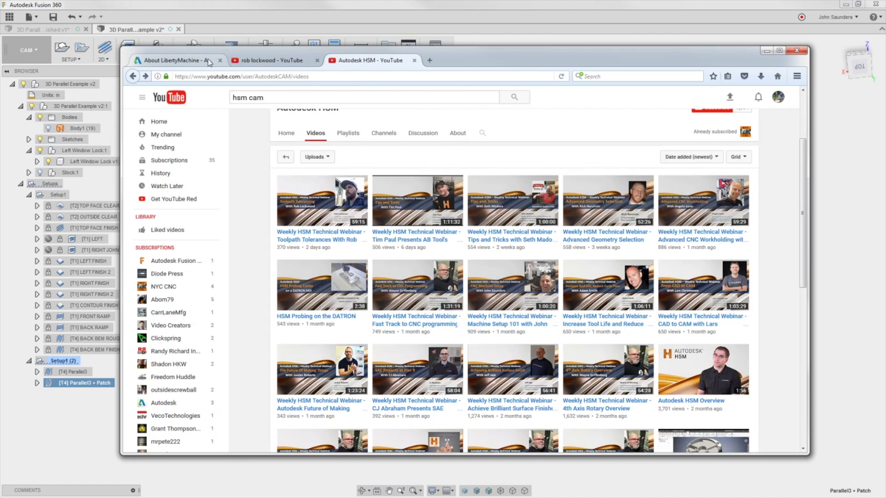
pyautogui.scroll(-2, 390, 216)
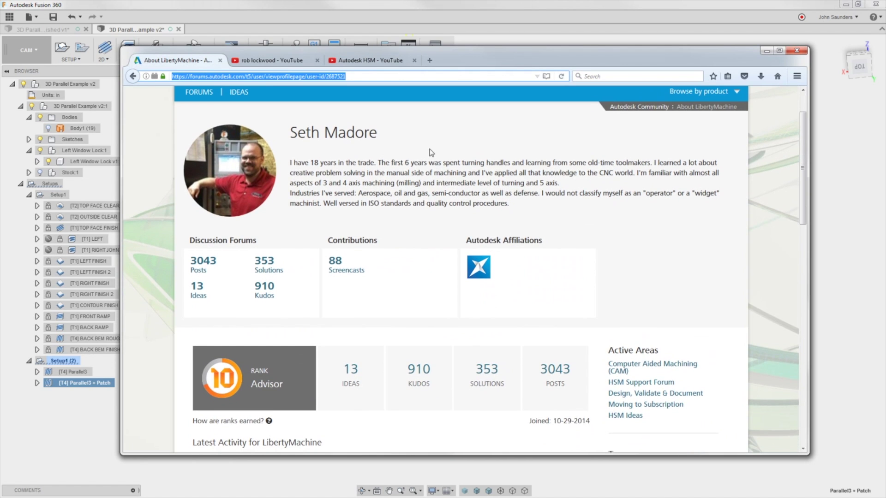
pyautogui.scroll(-2, 220, 218)
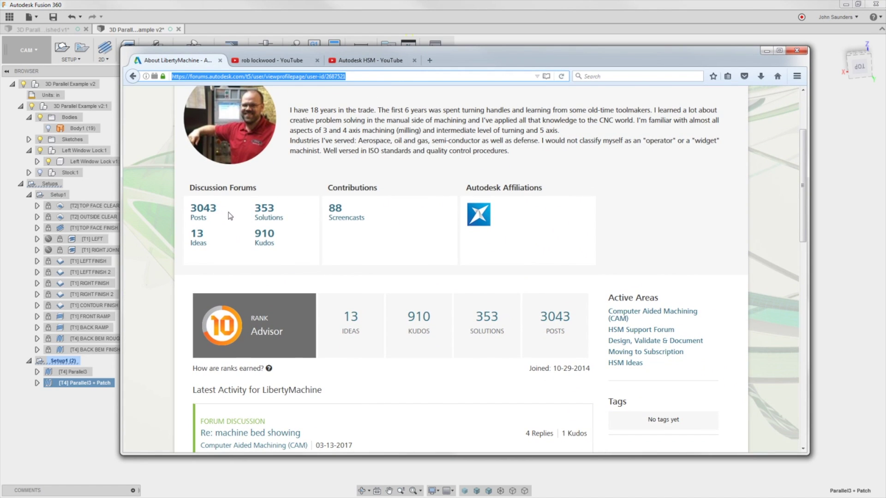
pyautogui.scroll(2, 230, 215)
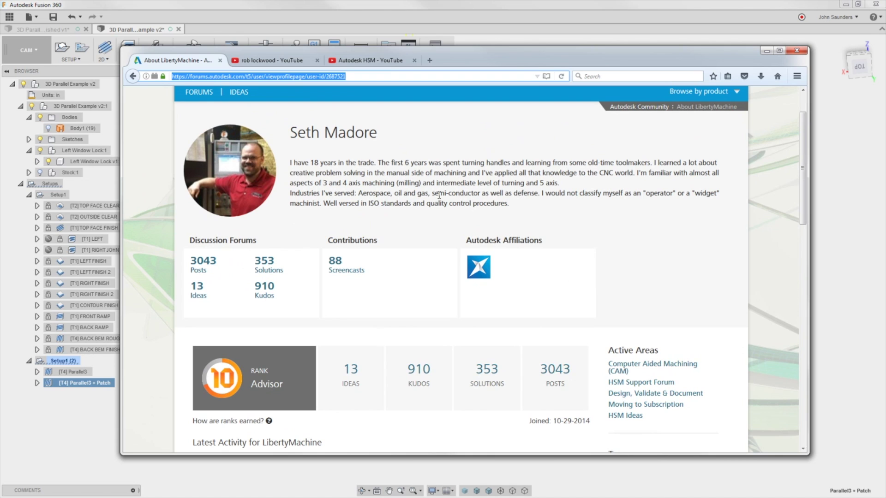
pyautogui.scroll(-1, 440, 194)
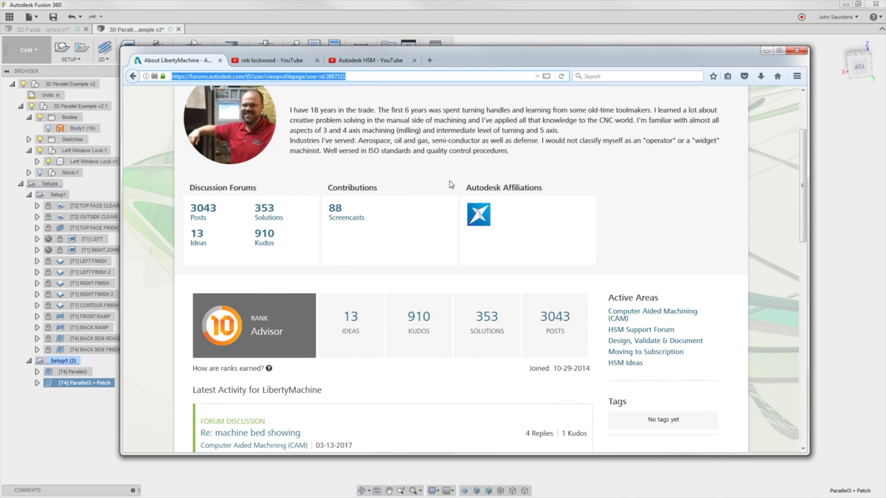
pyautogui.scroll(-1, 452, 189)
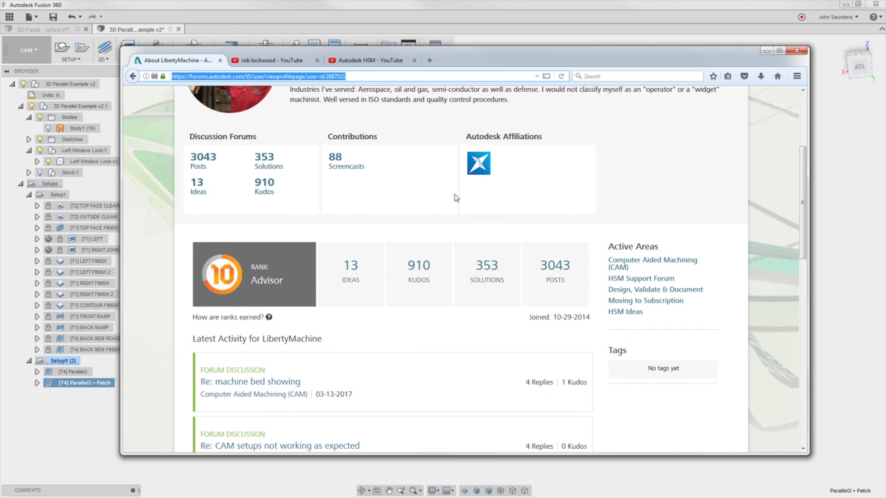
pyautogui.click(440, 10)
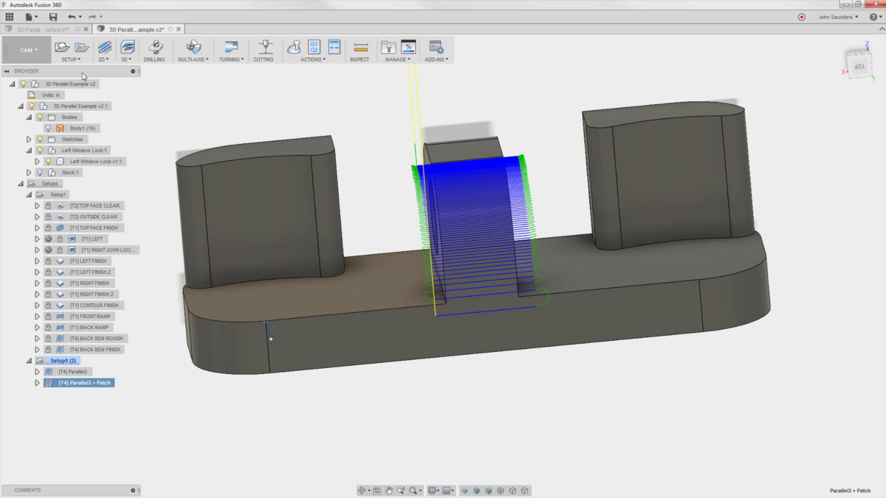
pyautogui.keyDown('shift'); pyautogui.moveTo(339, 129); pyautogui.dragTo(339, 137, button='middle'); pyautogui.keyUp('shift')
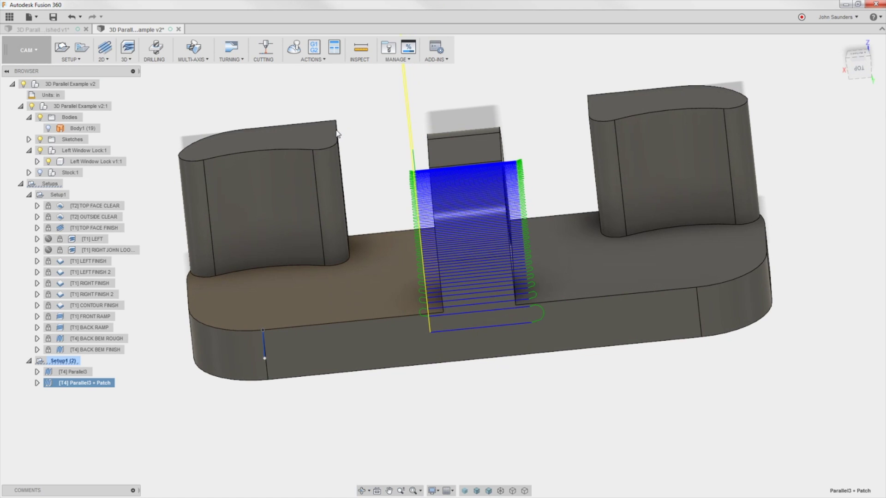